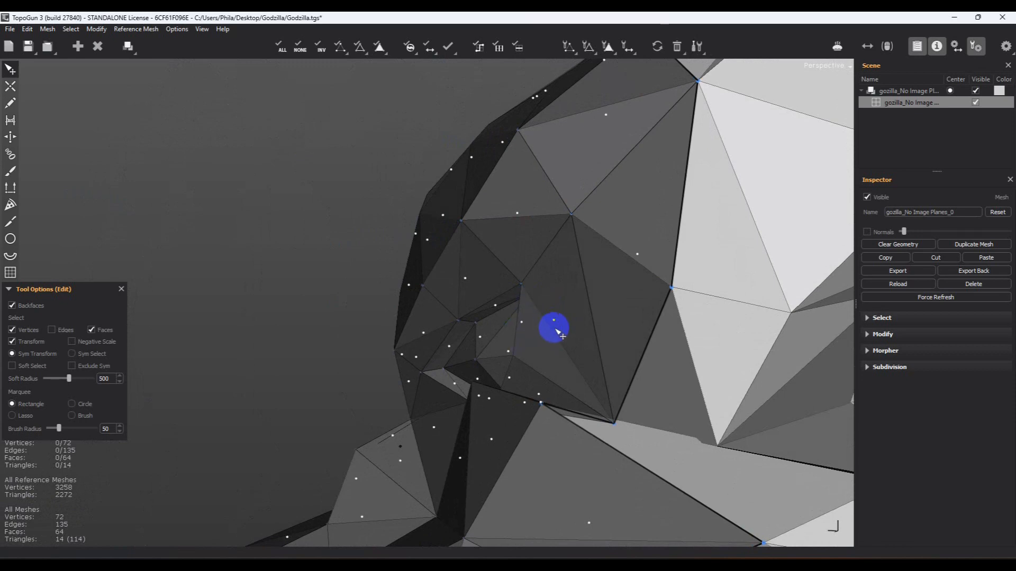
Create a vertex below the outer corner of the quad beside the recessed socket and close a triangular face back to the quad
left_click_drag(567, 337, 642, 308, "alt")
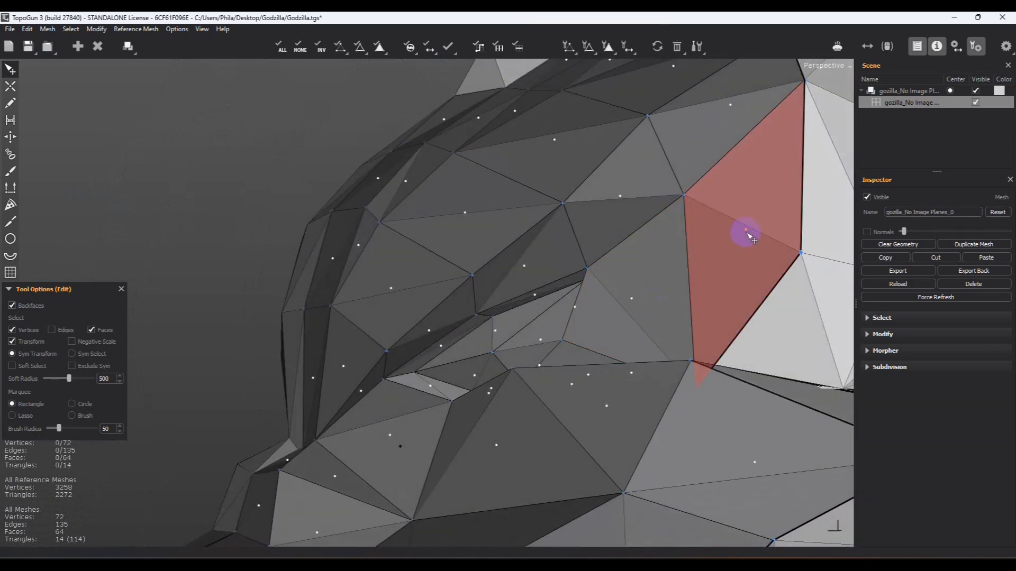
left_click_drag(730, 263, 627, 299, "alt")
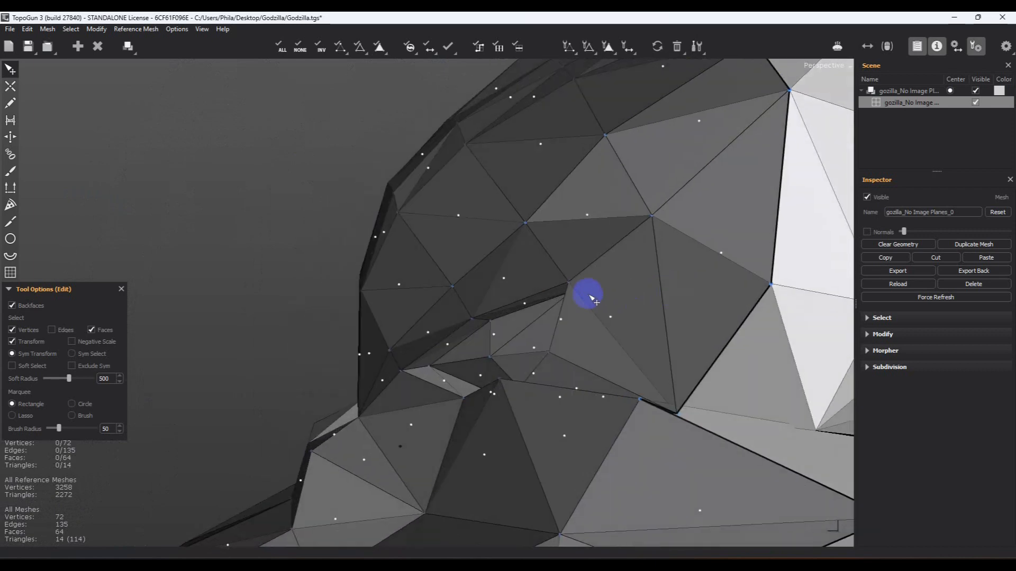
left_click_drag(652, 360, 514, 335, "alt")
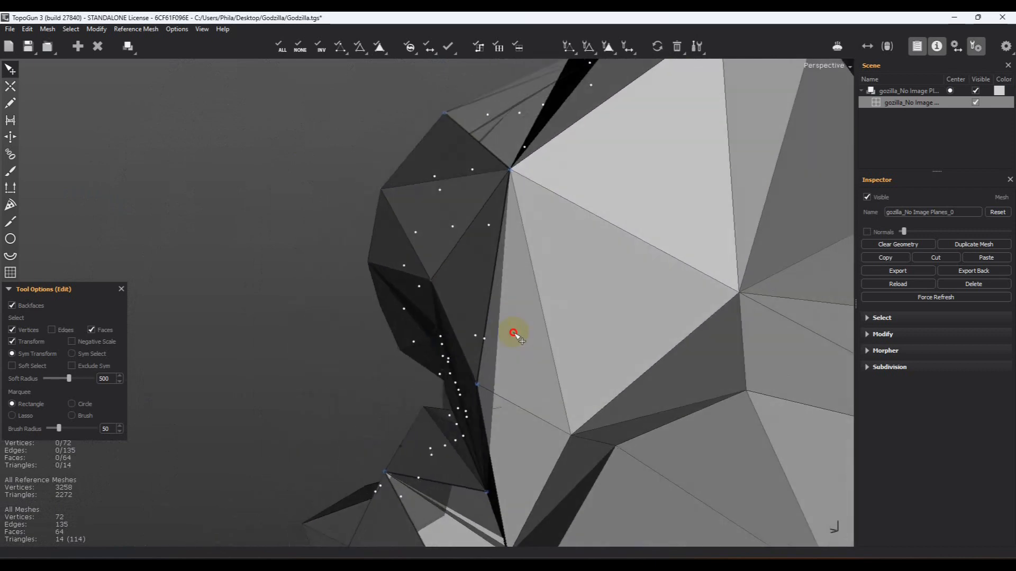
left_click_drag(468, 381, 392, 268, "alt")
left_click_drag(351, 196, 411, 174, "alt")
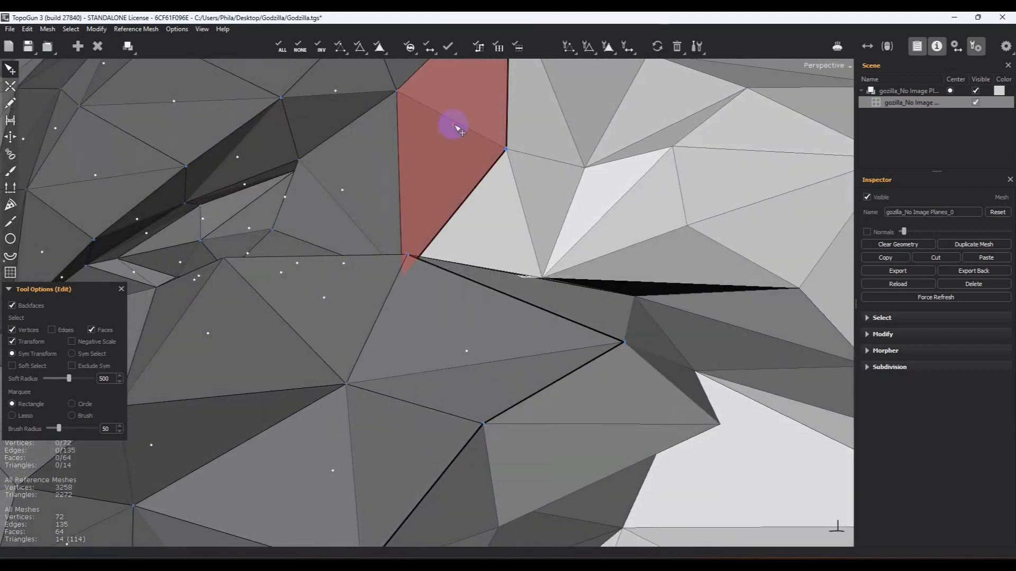
mouse_move(506, 203)
left_mouse_down("alt")
mouse_move(450, 288)
mouse_move(286, 243)
mouse_move(411, 215)
mouse_move(404, 233)
mouse_move(390, 229)
mouse_move(482, 241)
mouse_move(580, 288)
mouse_move(458, 263)
mouse_move(528, 241)
mouse_move(487, 266)
mouse_move(550, 267)
mouse_move(390, 256)
mouse_move(318, 236)
mouse_move(456, 227)
mouse_move(544, 245)
mouse_move(524, 228)
mouse_move(513, 270)
mouse_move(526, 281)
mouse_move(485, 217)
mouse_move(484, 254)
mouse_move(524, 203)
left_mouse_up("alt")
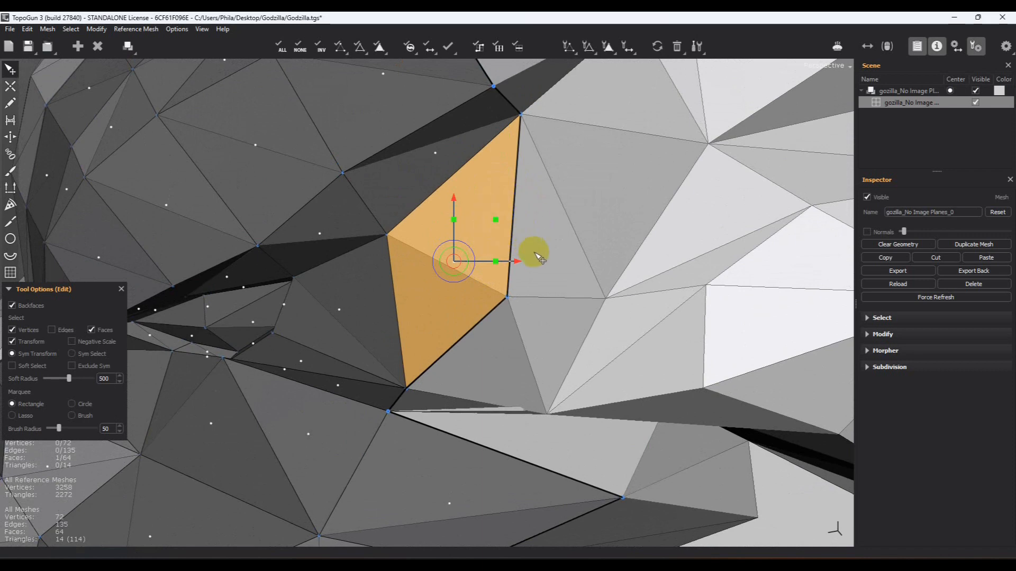
key("c")
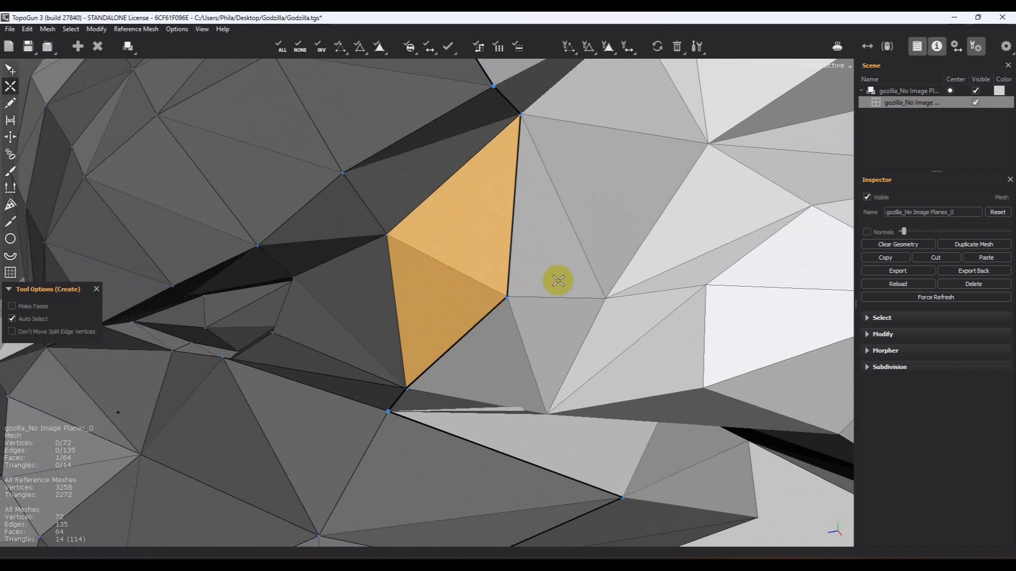
mouse_move(539, 367)
left_mouse_down("alt")
mouse_move(540, 390)
mouse_move(543, 346)
left_mouse_up("alt")
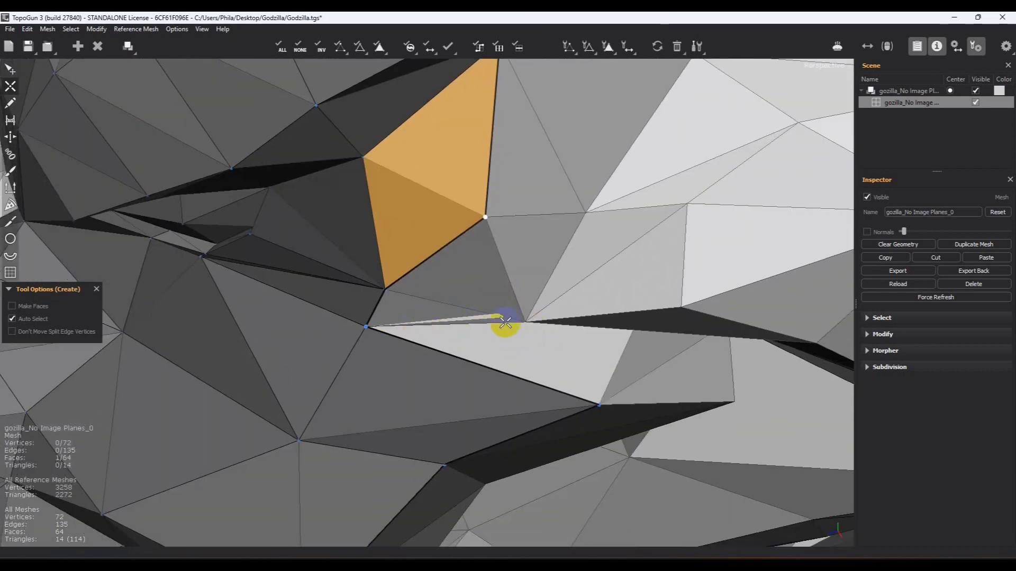
left_click(525, 318)
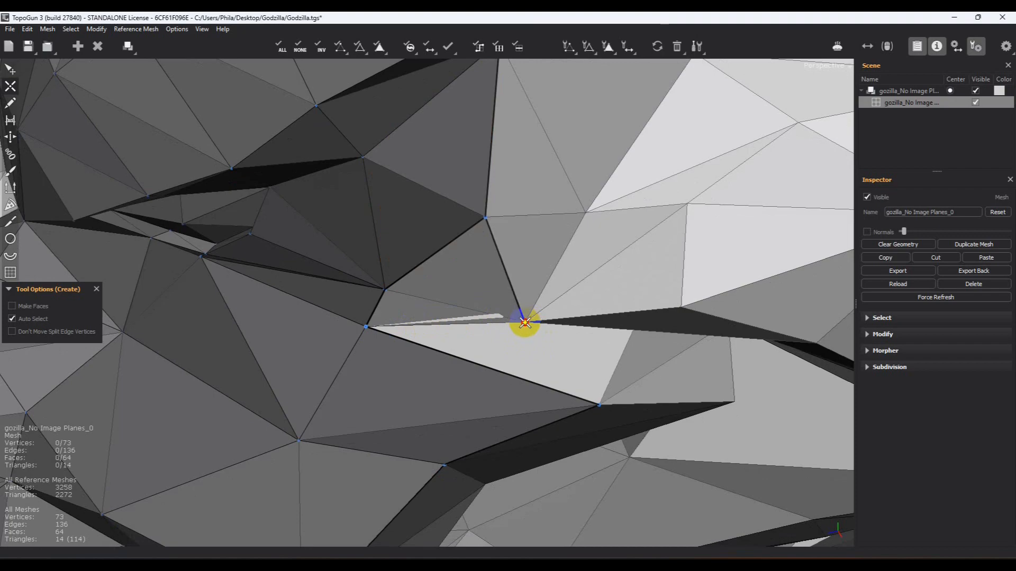
left_click(385, 291)
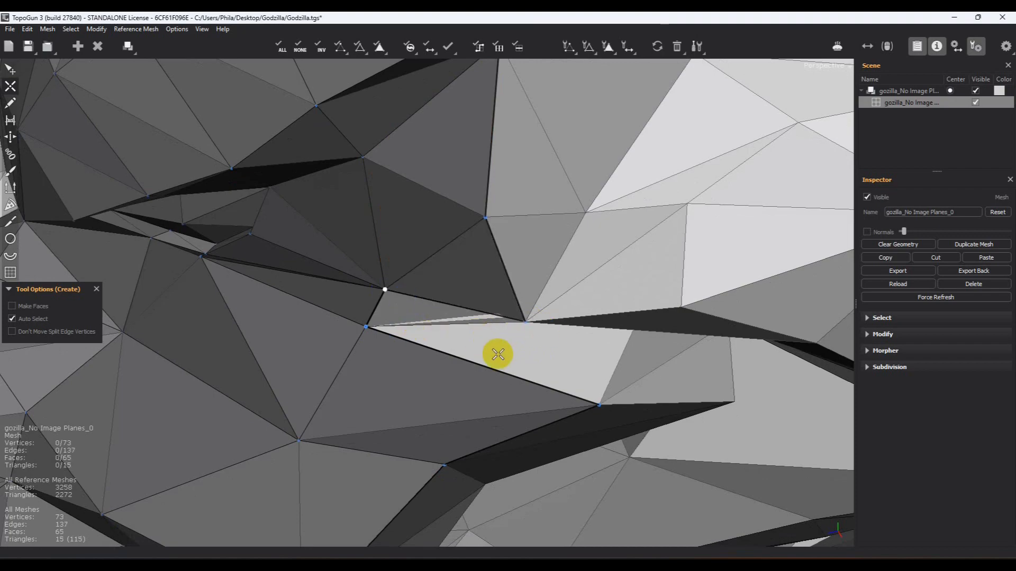
Enable edge selection and delete the edge shared by the quad and the new triangle, plus the leftover upper border edge
left_click_drag(507, 354, 513, 320, "alt")
middle_click_drag(506, 305, 529, 335, "alt")
key("q")
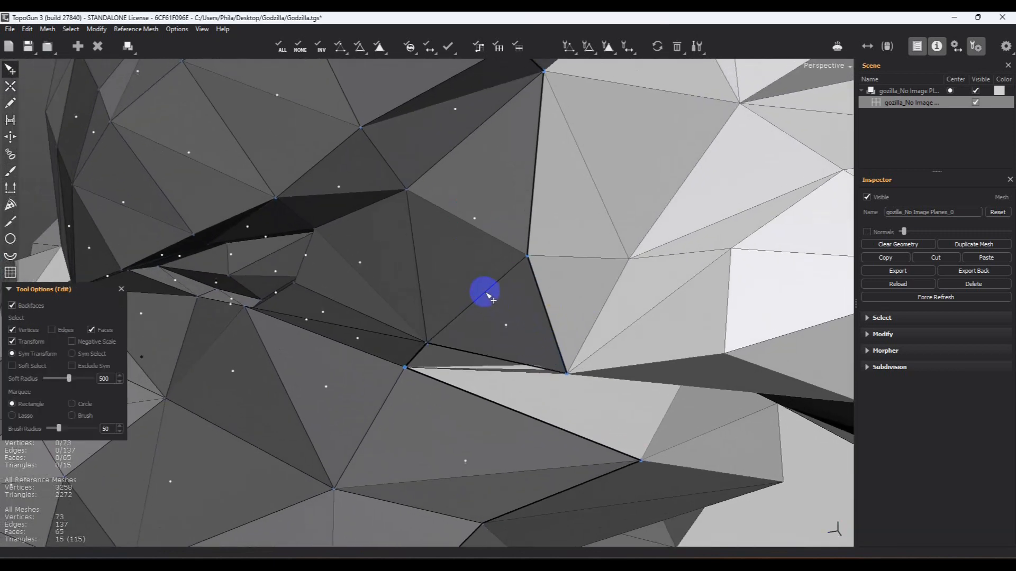
left_click(52, 330)
left_click(487, 292)
left_click_drag(488, 293, 535, 300, "alt")
key("Delete")
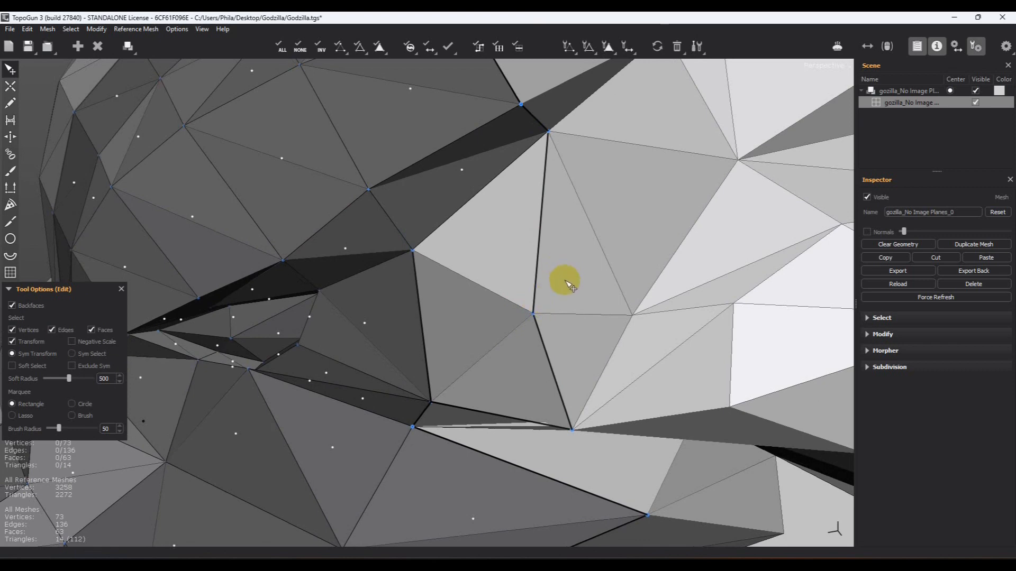
left_click(539, 240)
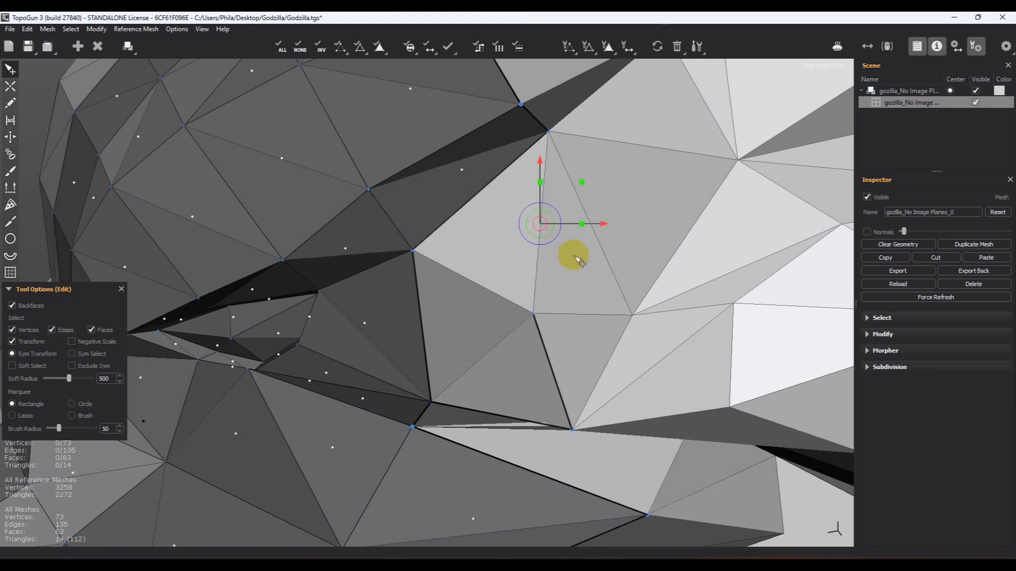
Rebuild the opened area beside the socket as two adjoining quads, adding a vertex at the reference corner farther out
key("c")
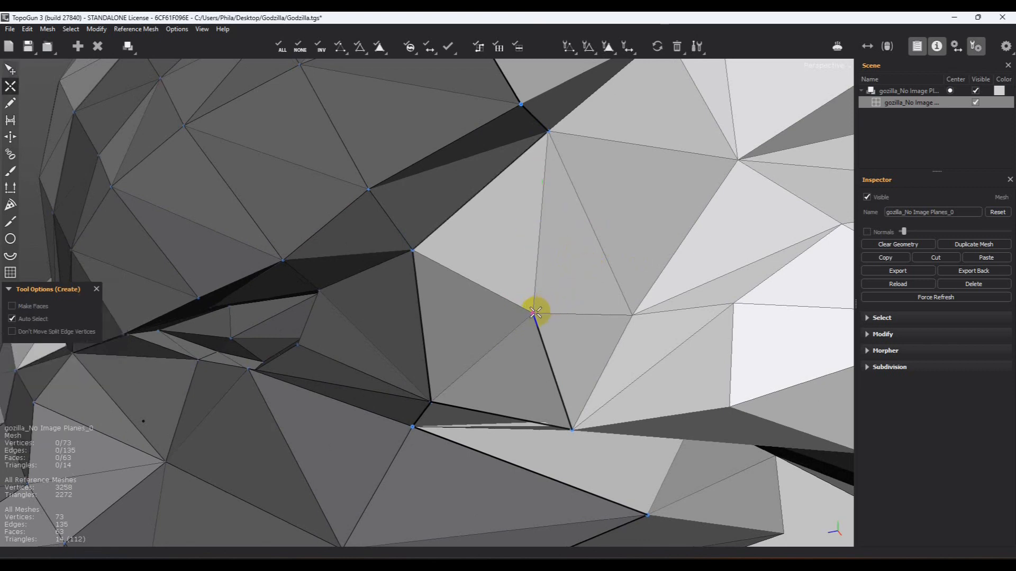
left_click(414, 253)
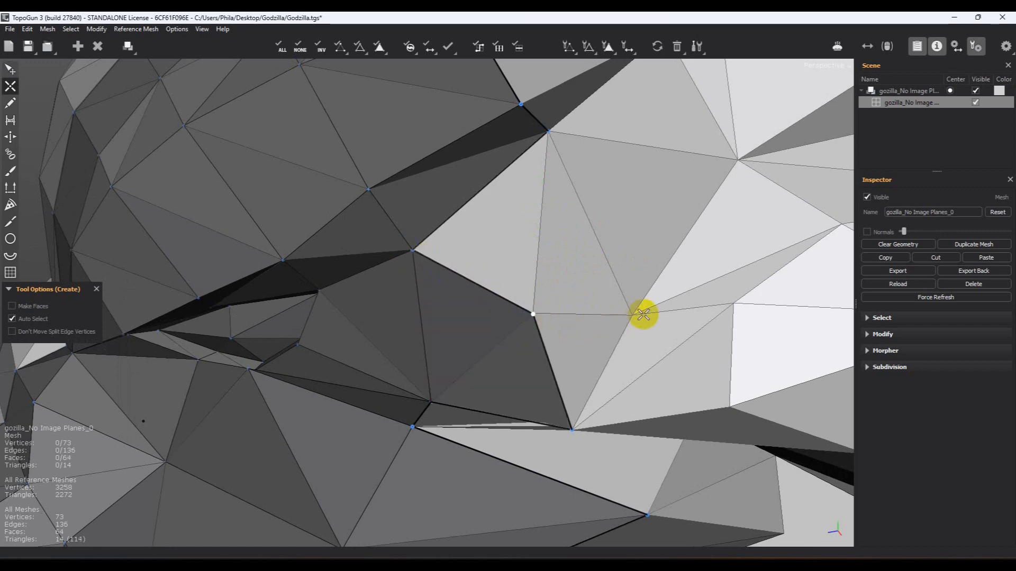
left_click(548, 138)
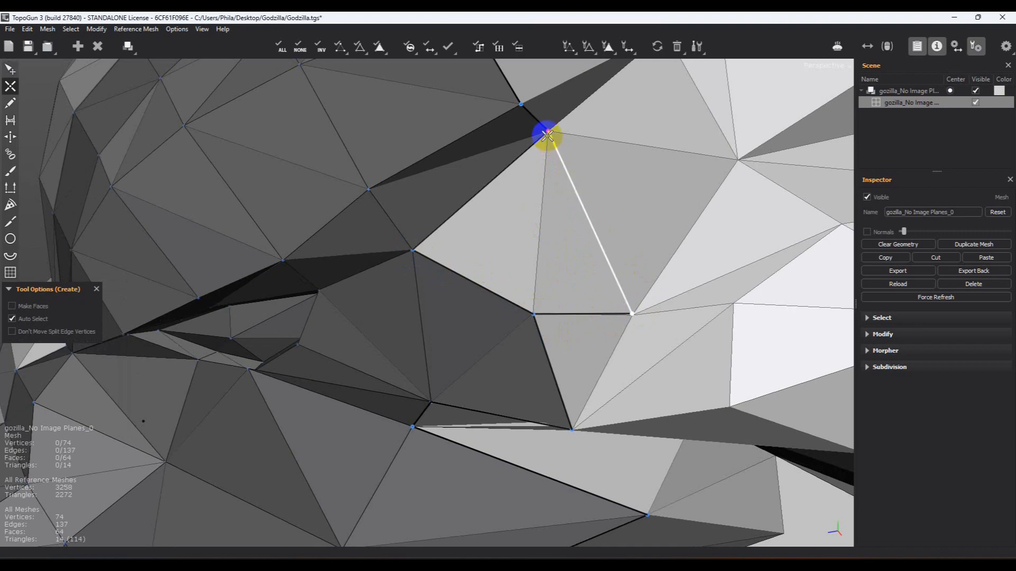
left_click(575, 214)
Extend the outer border with another quad, adding two vertices on the reference corners and joining them to the existing border
middle_click_drag(616, 304, 415, 205)
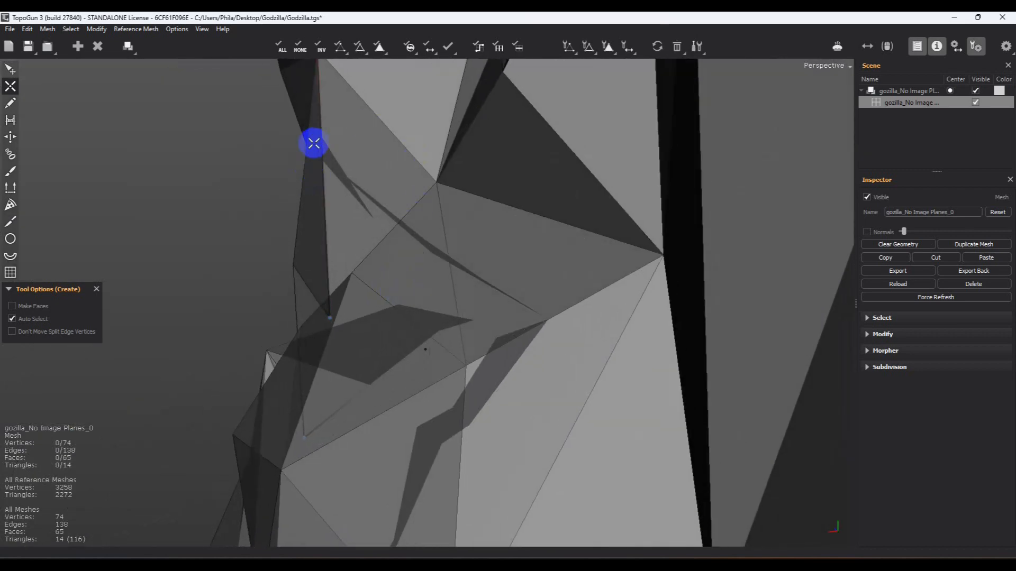
middle_click_drag(350, 281, 322, 254)
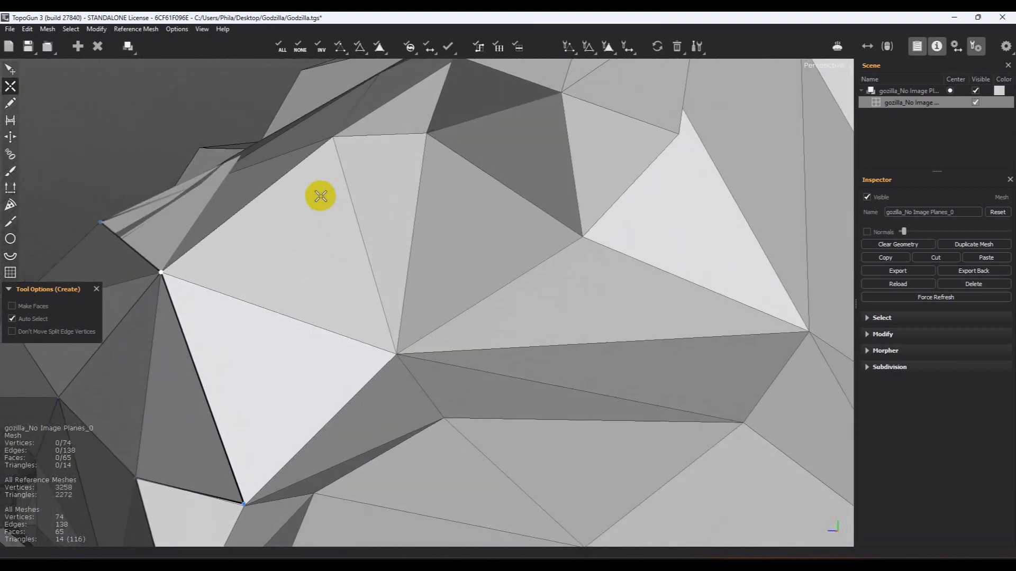
left_click(332, 139)
left_click(396, 352)
left_click(244, 504)
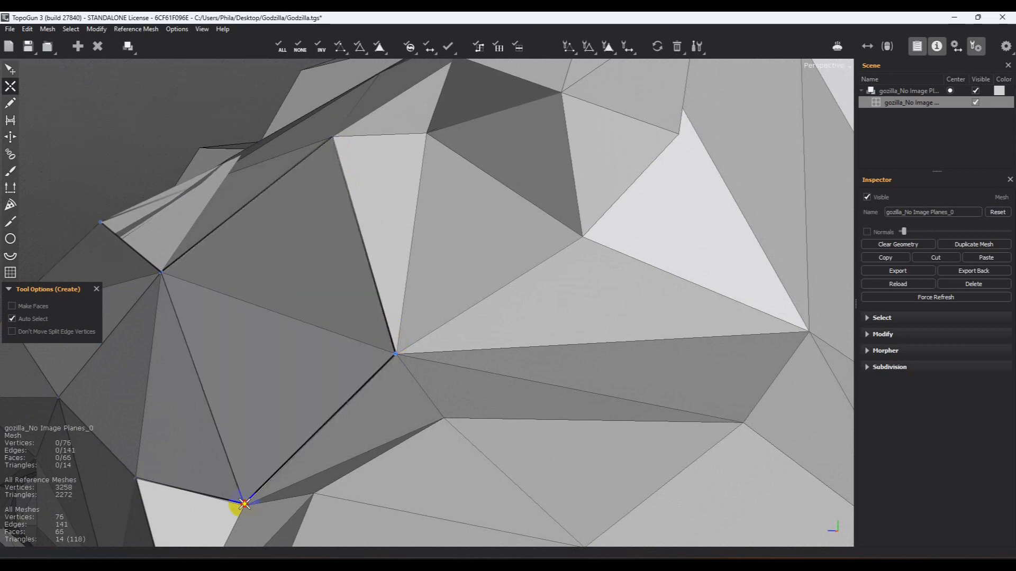
middle_click_drag(233, 510, 374, 370)
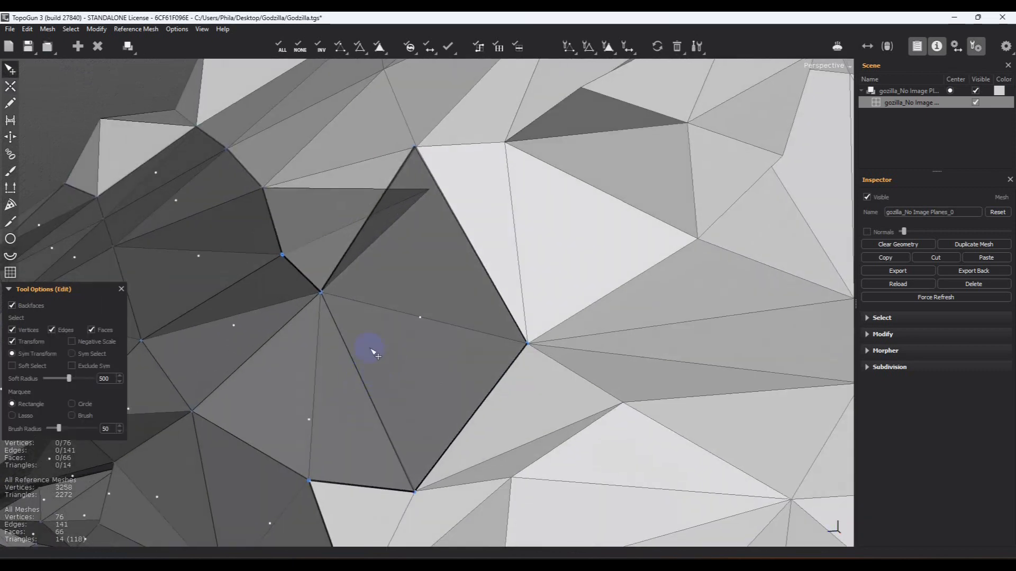
Cover the overhanging pointed ledge with two triangular faces, placing a vertex at its tip
middle_click_drag(365, 334, 531, 330)
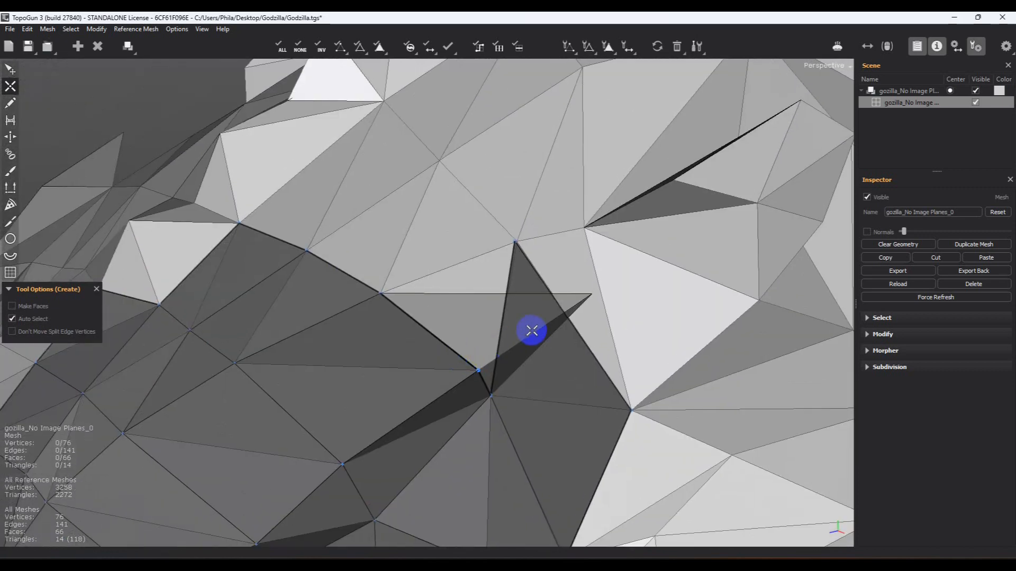
scroll(526, 333, "up", 3)
left_click(657, 295)
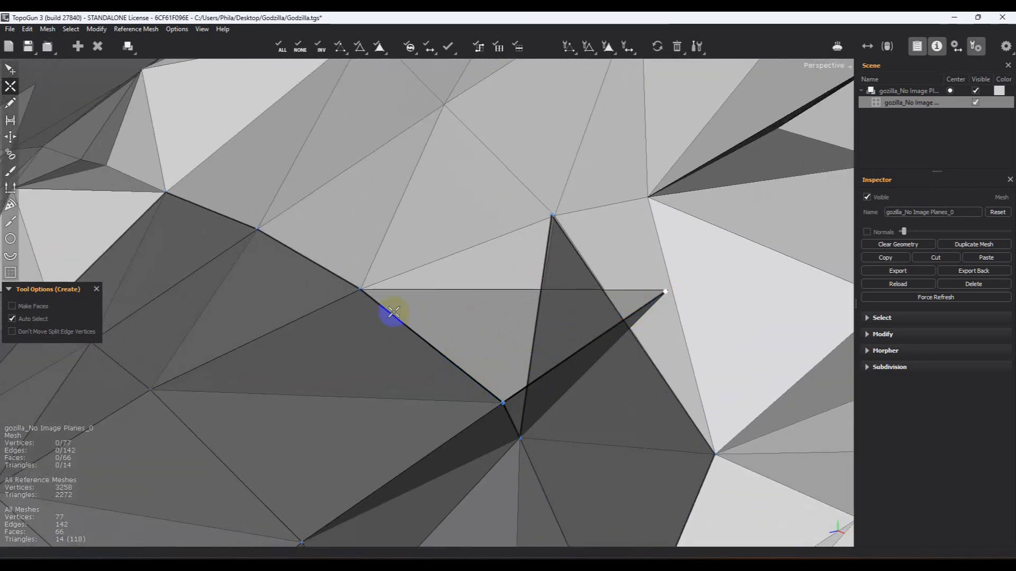
left_click(363, 291)
middle_click_drag(363, 291, 462, 318)
right_click(430, 360)
middle_click_drag(439, 398, 368, 331)
left_click(435, 365)
middle_click_drag(501, 152, 514, 275)
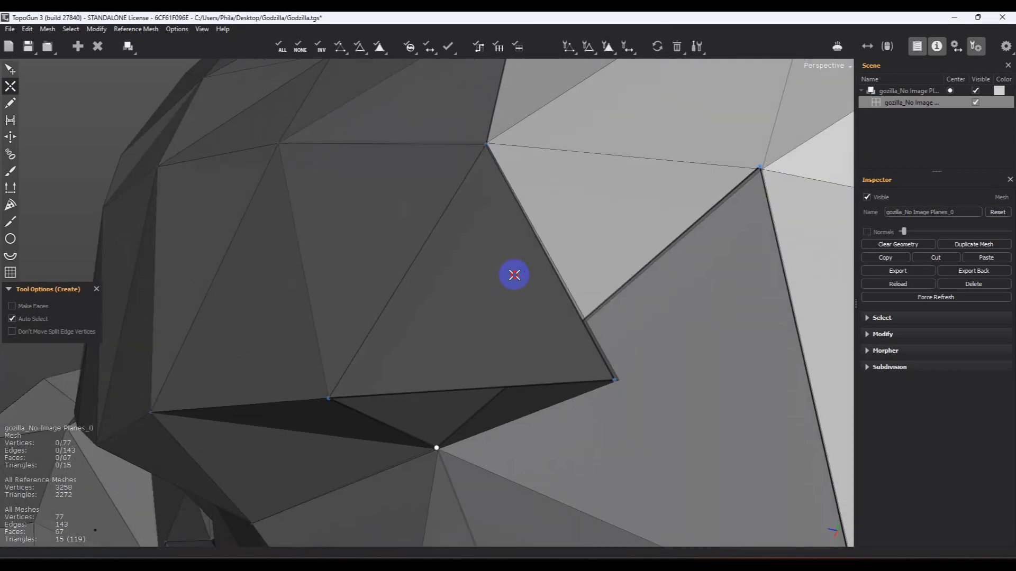
left_click(608, 374)
middle_click_drag(555, 381, 503, 306)
Fill the gap behind the pointed ledge with two triangular faces joining it to the neighbouring mesh
key("e")
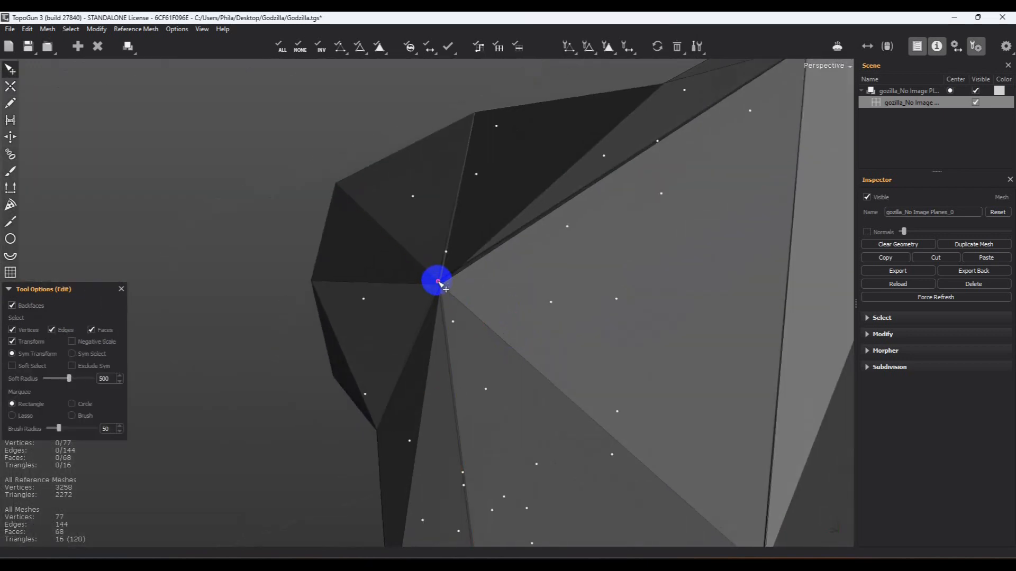
key("c")
middle_click_drag(448, 281, 517, 281)
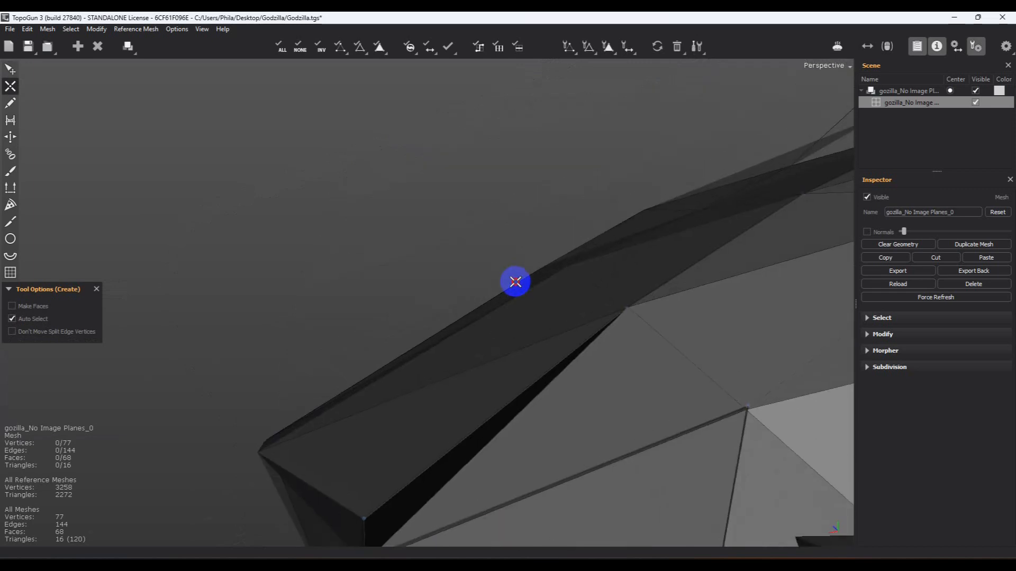
left_click(624, 311)
mouse_move(625, 310)
middle_mouse_down()
mouse_move(607, 363)
mouse_move(583, 354)
mouse_move(599, 372)
mouse_move(637, 333)
mouse_move(553, 306)
mouse_move(610, 281)
mouse_move(655, 325)
mouse_move(592, 309)
mouse_move(635, 307)
middle_mouse_up()
left_click(676, 227)
Build two adjoining quads above the ledge, connecting new vertices on the reference surface to the upper border
middle_click_drag(676, 226, 627, 240)
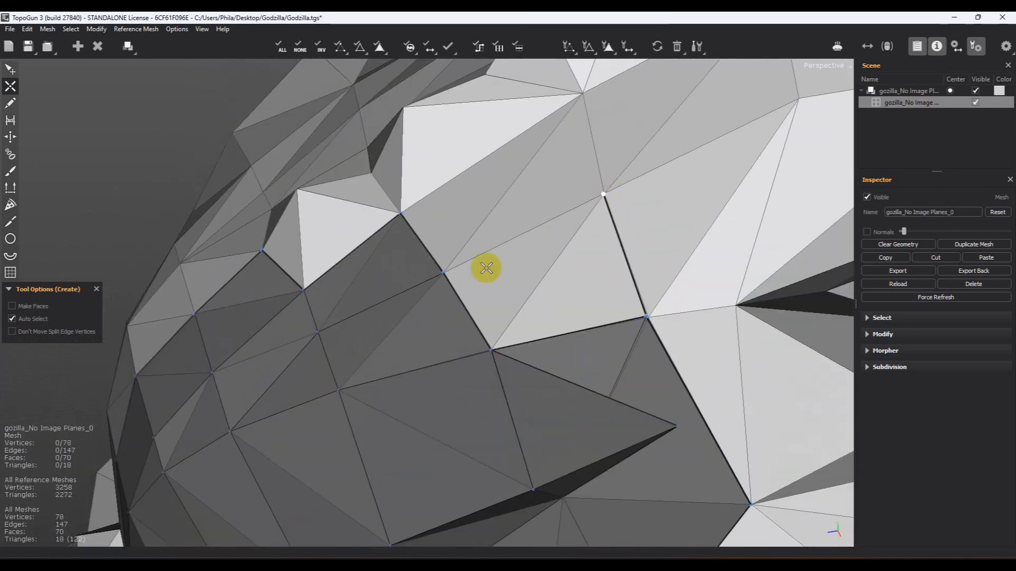
left_click(443, 273)
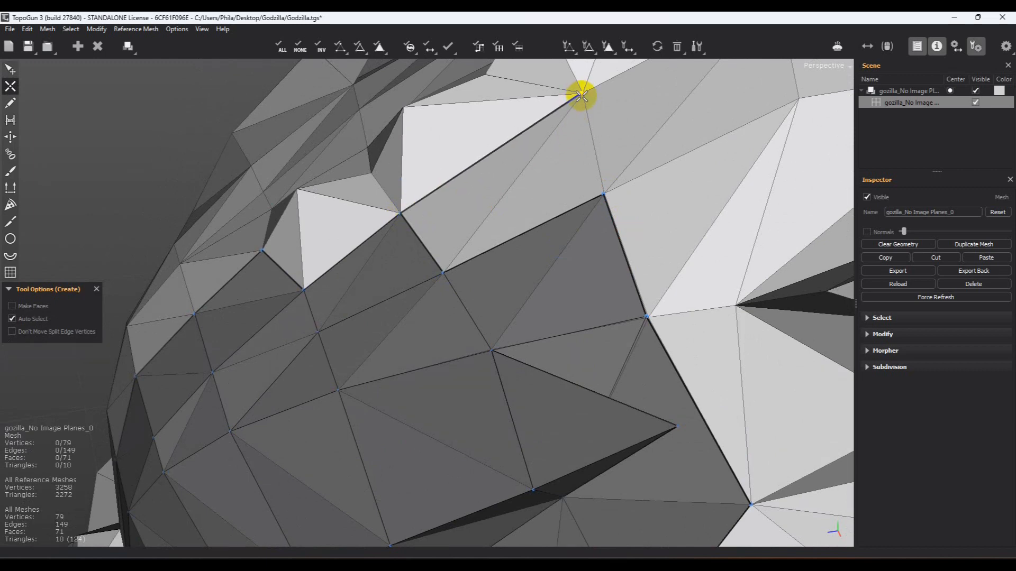
left_click(603, 191)
Extend the upper border with one more quad, adding two vertices at the next reference corners and closing it to the border
middle_click_drag(589, 240, 492, 233)
scroll(453, 192, "down", 3)
middle_click_drag(453, 193, 415, 307)
middle_click_drag(452, 231, 389, 336)
middle_click_drag(445, 307, 449, 352, "alt")
right_click_drag(456, 290, 471, 492, "alt")
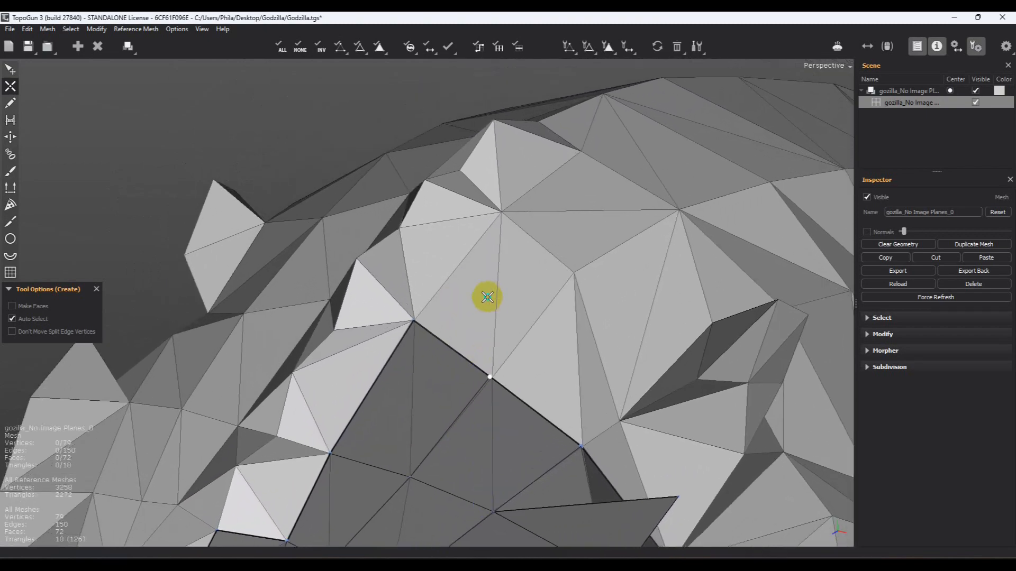
right_click_drag(487, 298, 479, 342, "alt")
middle_click_drag(478, 342, 448, 309, "alt")
left_click_drag(580, 251, 580, 234)
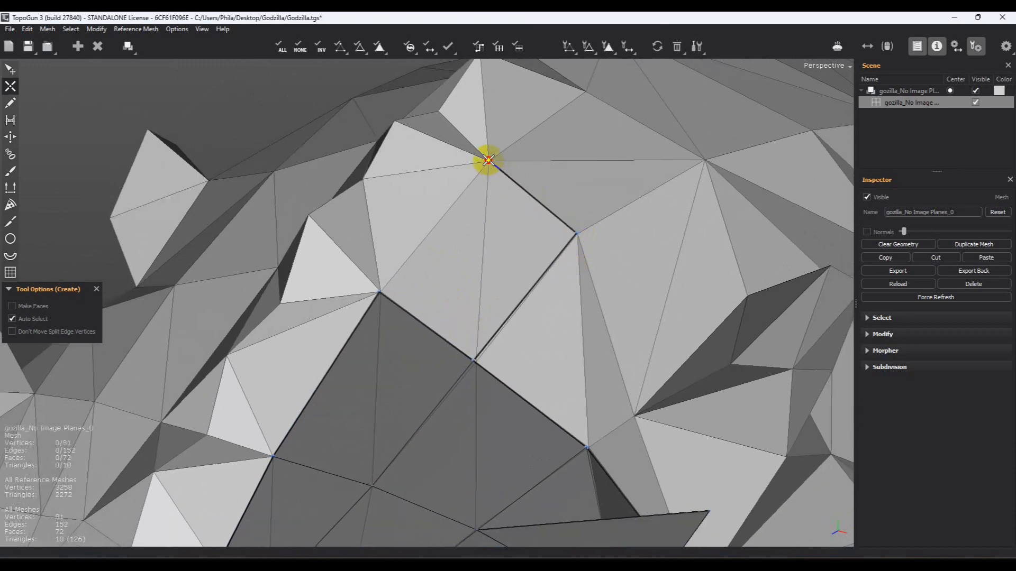
left_click(381, 292)
Trace a chain of connected edges from the new quad's outer corner along the reference vertices toward the far end of the model
key("q")
key("w")
left_click(703, 162)
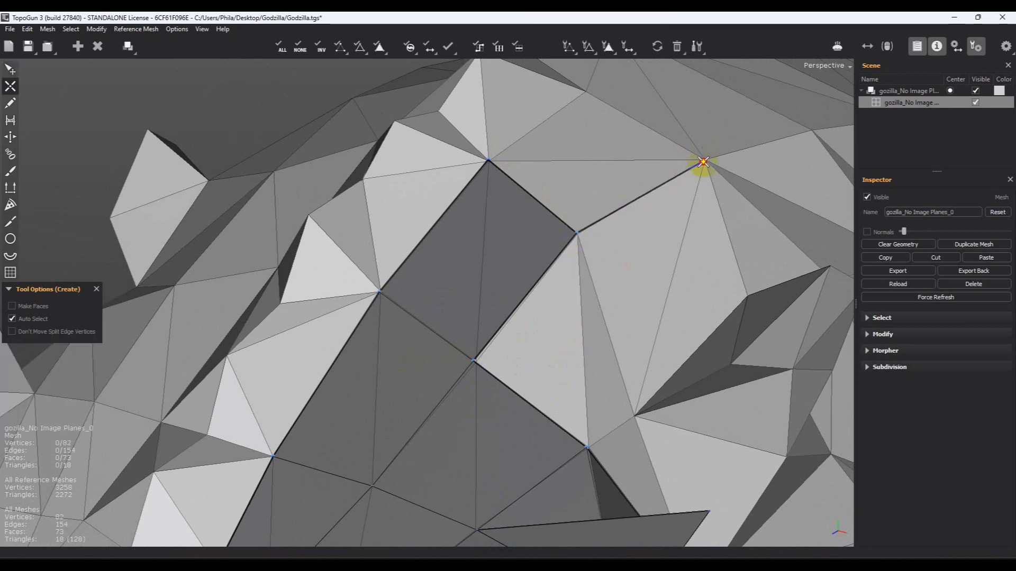
left_click_drag(636, 202, 607, 245, "alt")
middle_click_drag(629, 225, 392, 360, "alt")
left_click(620, 291)
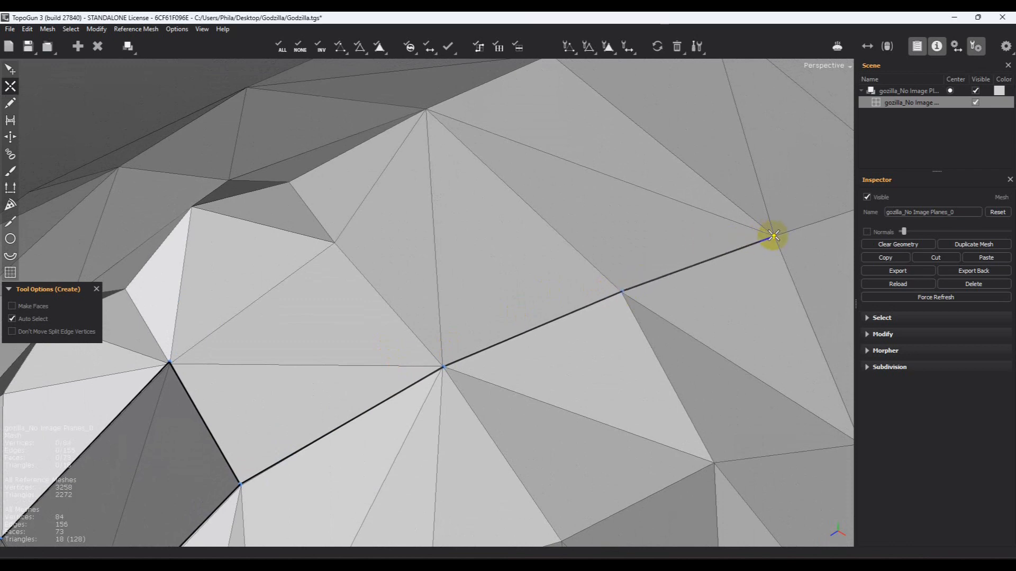
scroll(741, 173, "down", 4)
middle_click_drag(666, 198, 390, 252, "alt")
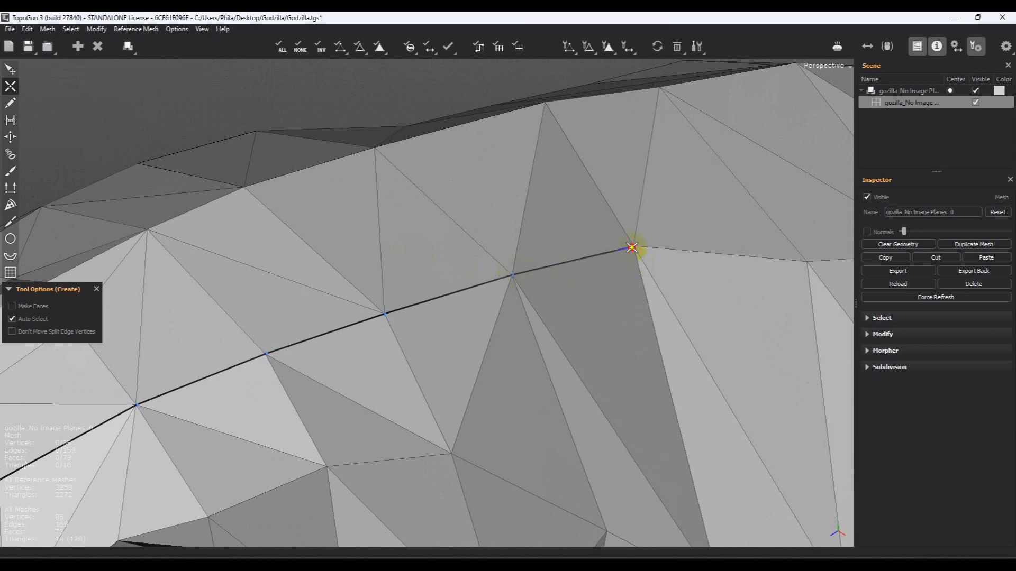
middle_click_drag(744, 269, 548, 290, "alt")
left_click(640, 283)
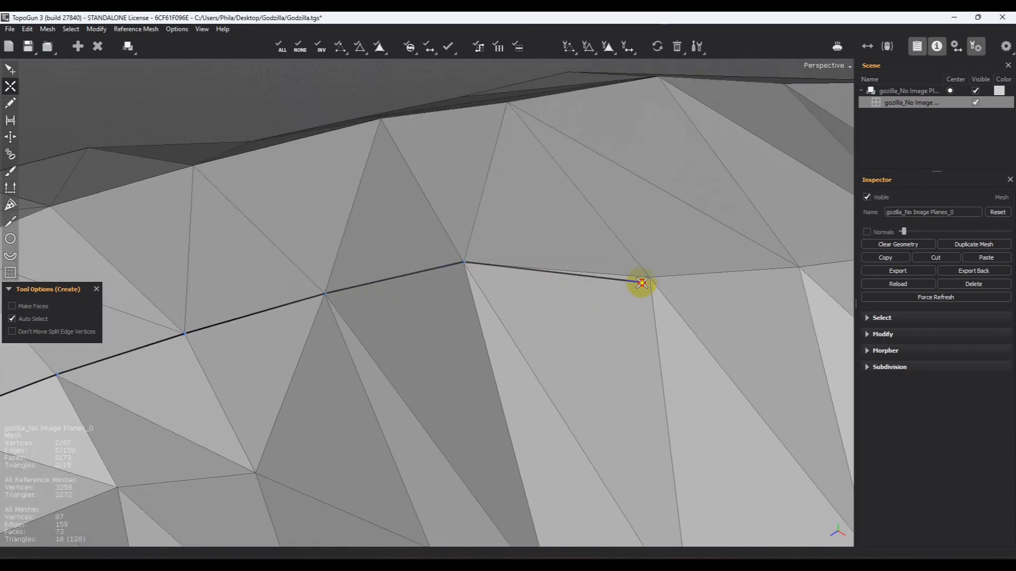
left_click(789, 267)
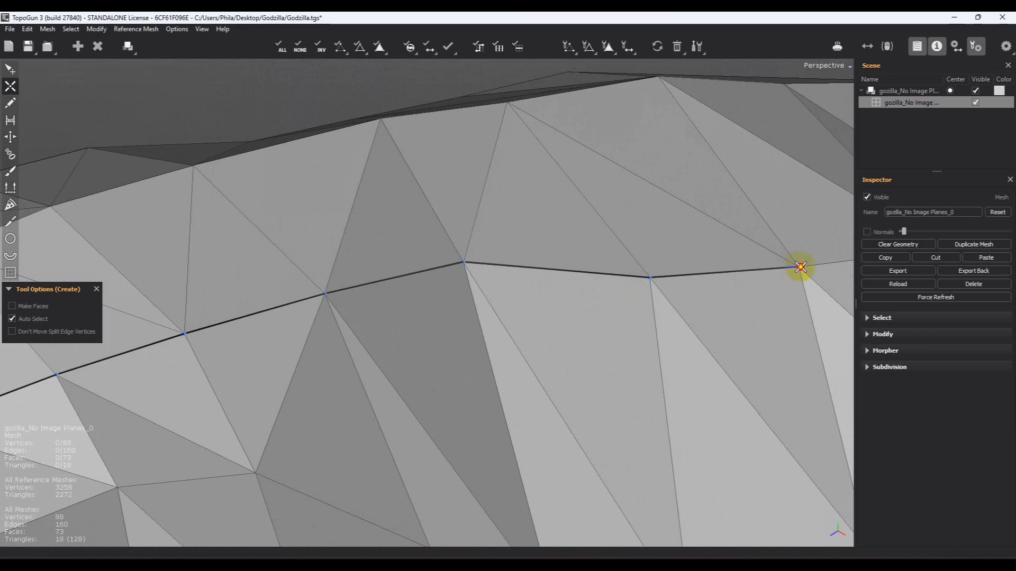
Close off the traced edge chain at its far end and run a parallel upper chain back along the reference vertices to the existing mesh corner
middle_click_drag(802, 268, 428, 347, "alt")
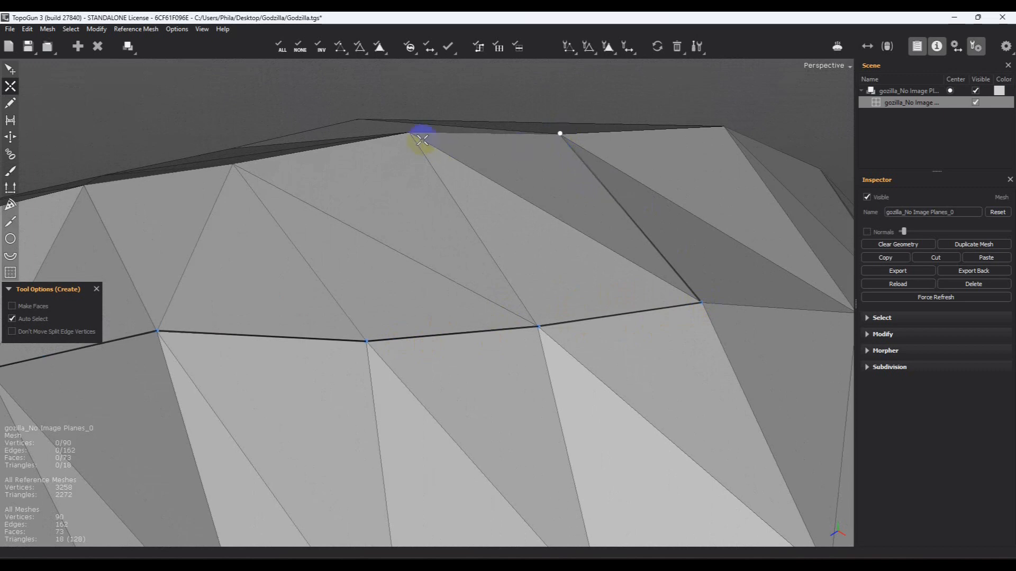
left_click(234, 162)
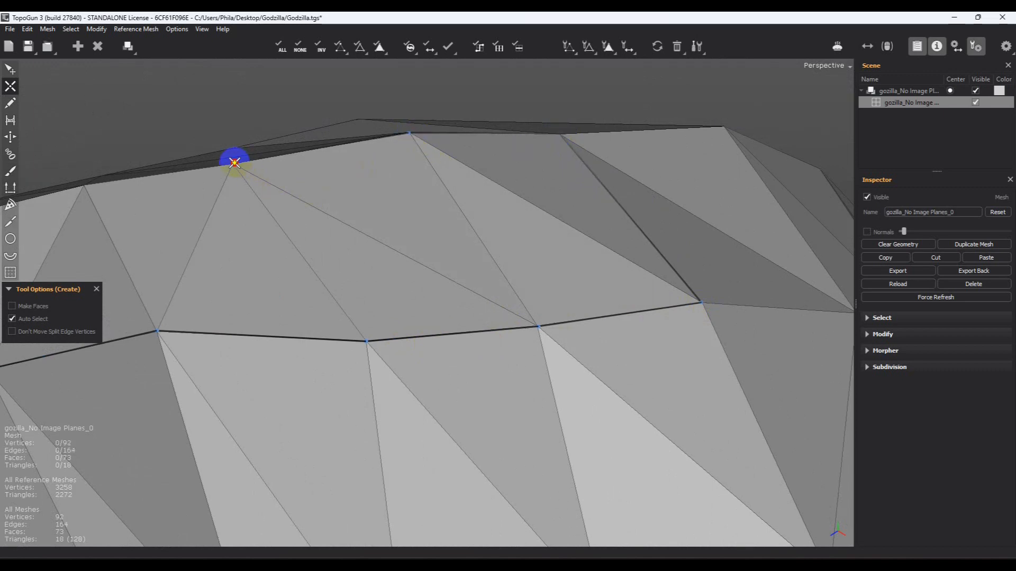
middle_click_drag(257, 184, 796, 177, "alt")
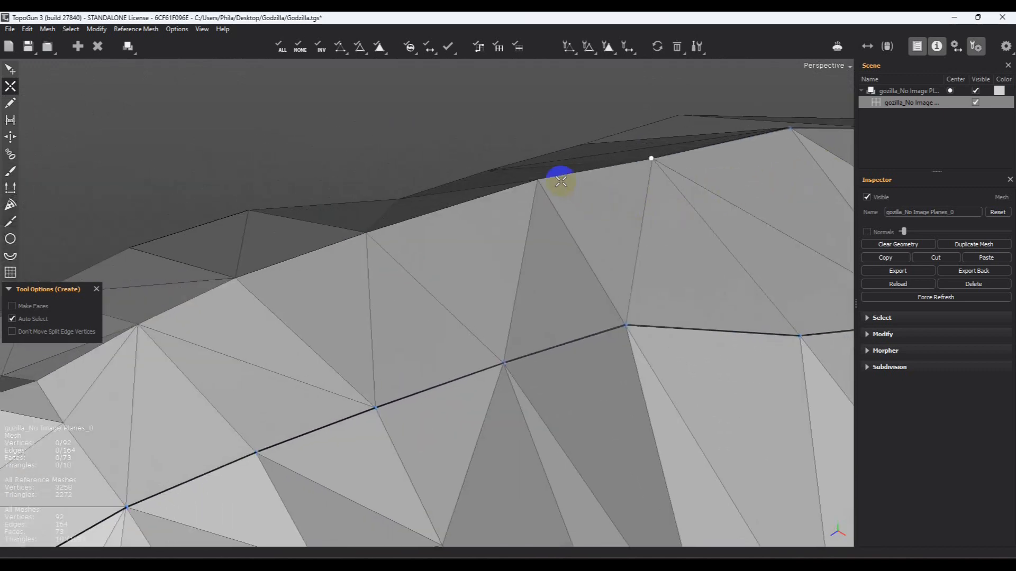
middle_click_drag(349, 280, 566, 217, "alt")
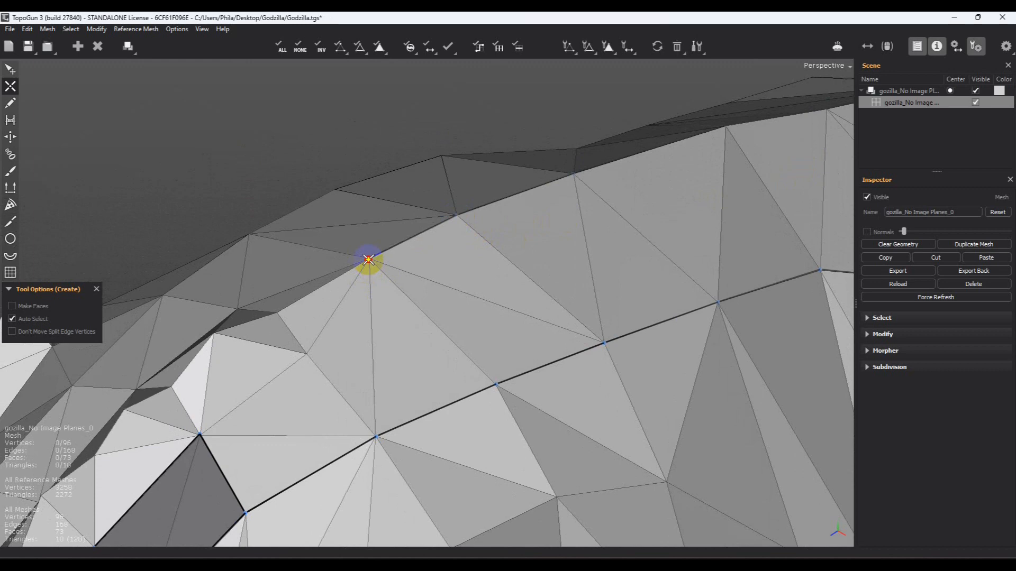
middle_click_drag(379, 276, 503, 233, "alt")
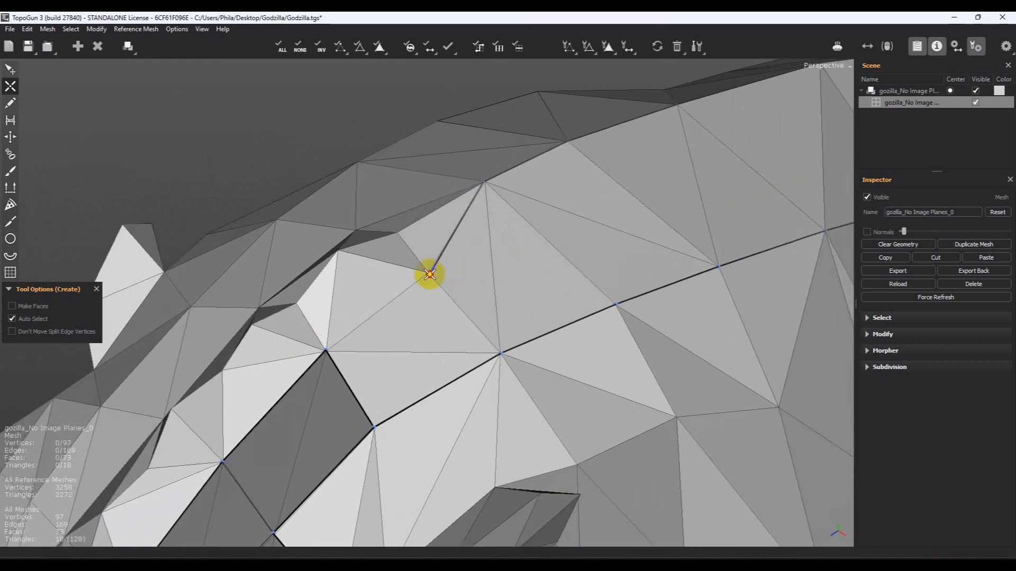
left_click_drag(427, 273, 324, 351)
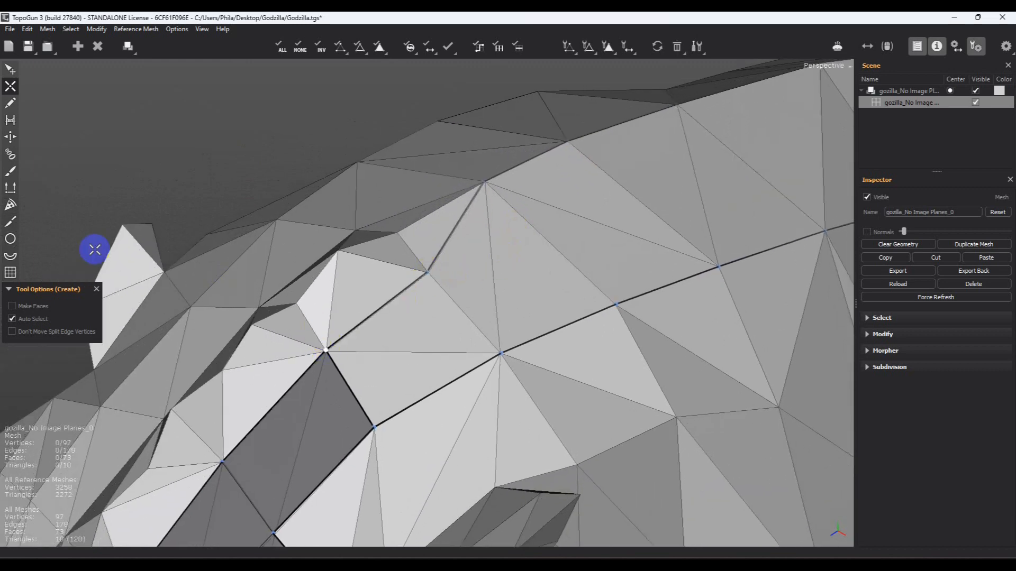
Bridge the two parallel edge chains along the upper neck, filling the strip between them with quads
left_click(9, 122)
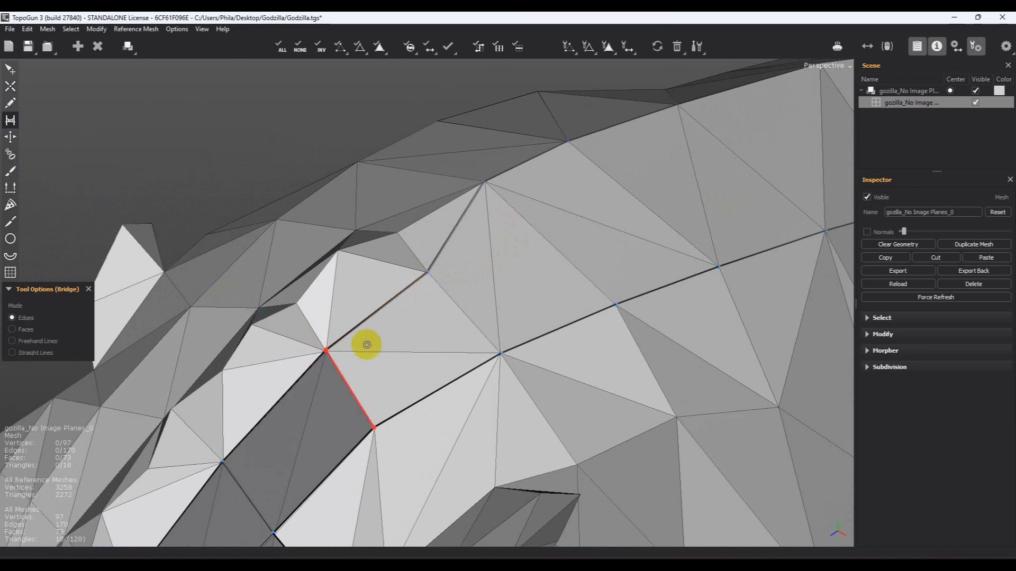
left_click(450, 306)
left_click(552, 253)
left_click(744, 169)
middle_click_drag(744, 169, 355, 286)
left_click(538, 234)
left_click(671, 215)
middle_click_drag(673, 218, 219, 275)
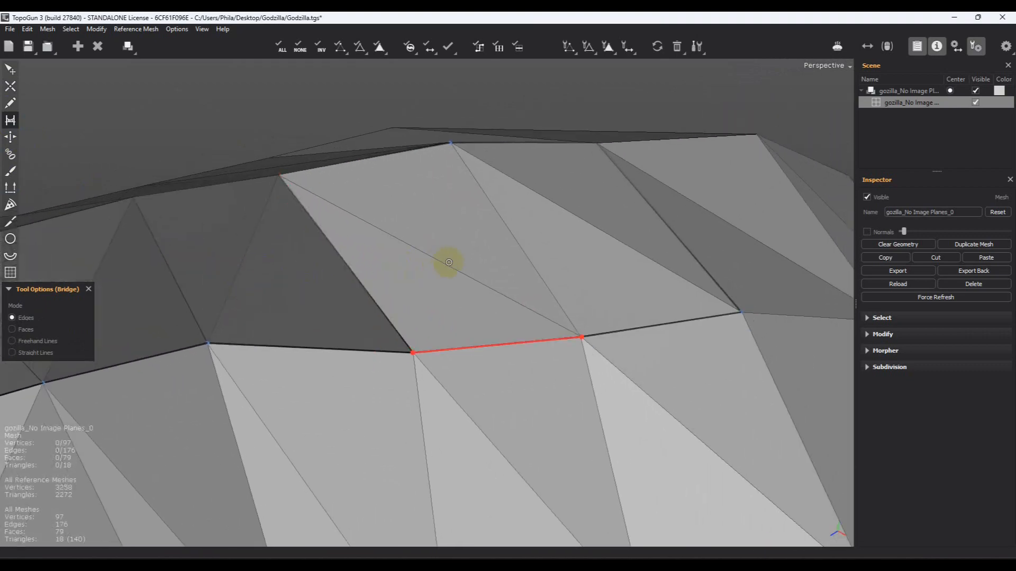
left_click(515, 247)
Trace edges from the filled strip's lower back corner down one reference edge and forward along the side of the neck toward the head
right_click_drag(554, 337, 496, 311, "alt")
left_click_drag(496, 317, 446, 317, "alt")
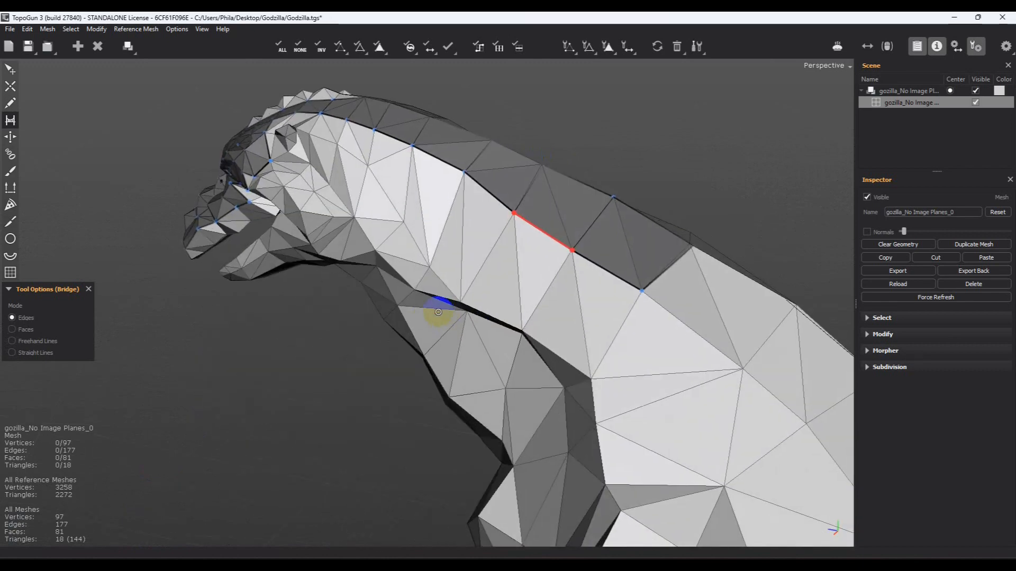
middle_click_drag(446, 318, 427, 301, "alt")
key("q")
key("w")
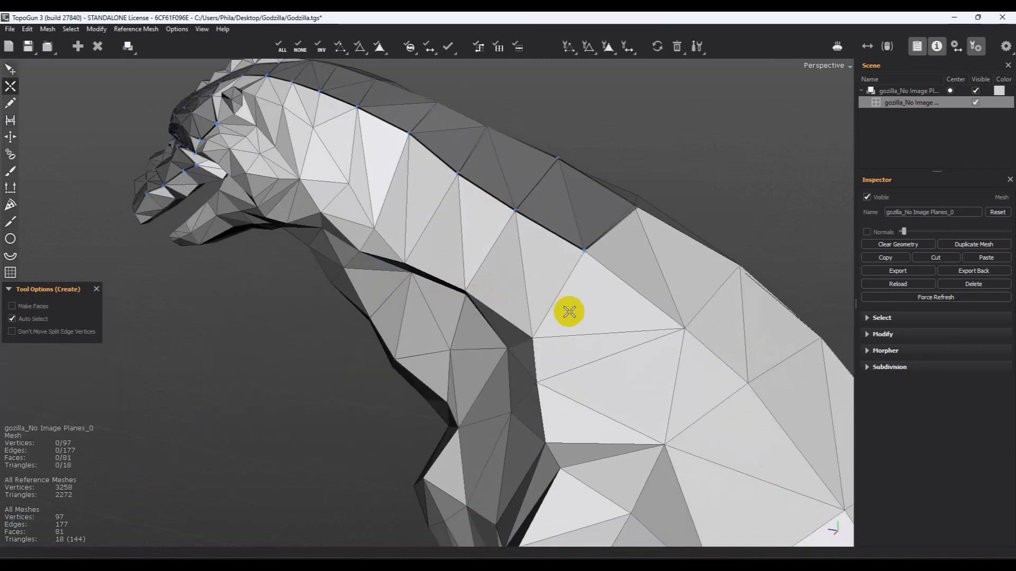
left_click(585, 251)
left_click(532, 335)
left_click(464, 290)
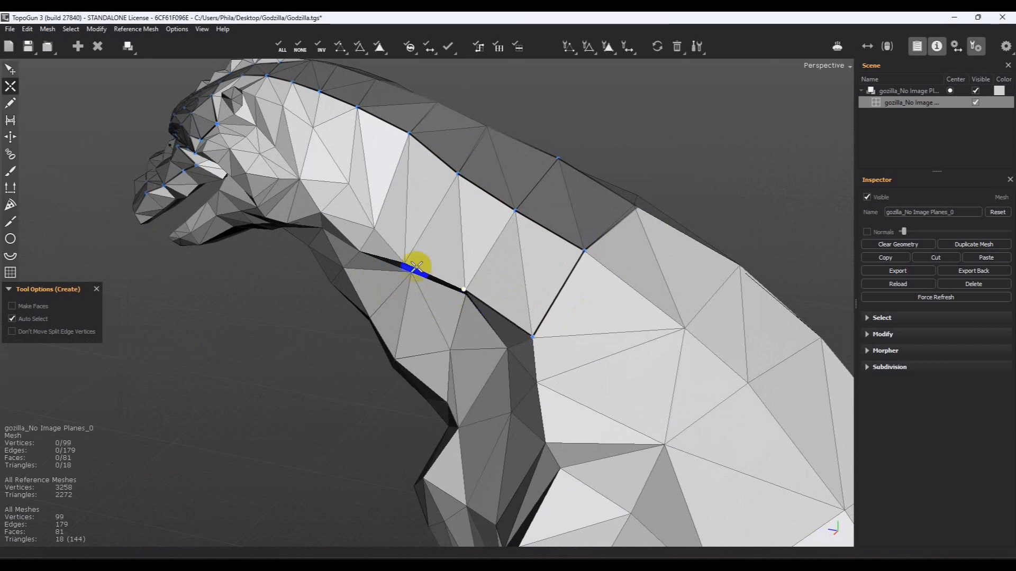
left_click(403, 262)
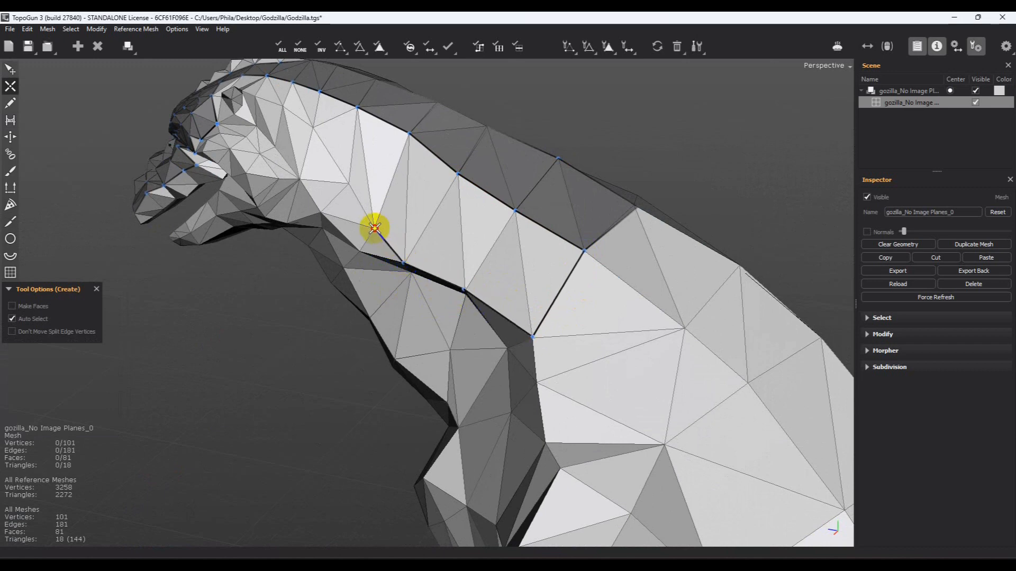
left_click(374, 228)
left_click(348, 183)
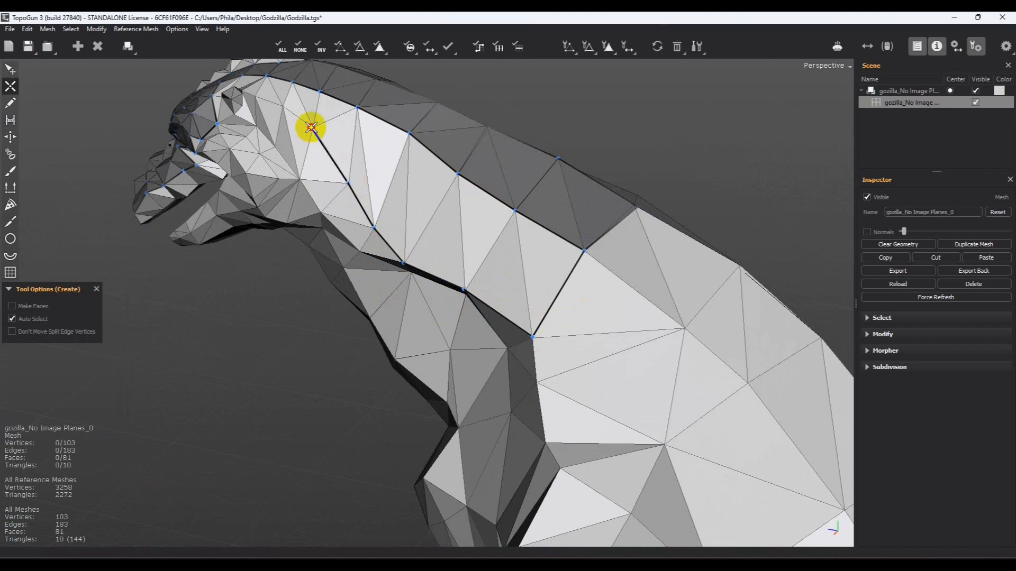
left_click(312, 126)
Extend the neck edge chain onto the side of the head with two more vertices leading toward the eye socket
left_click_drag(312, 126, 349, 175, "alt")
middle_click_drag(349, 174, 404, 256, "alt")
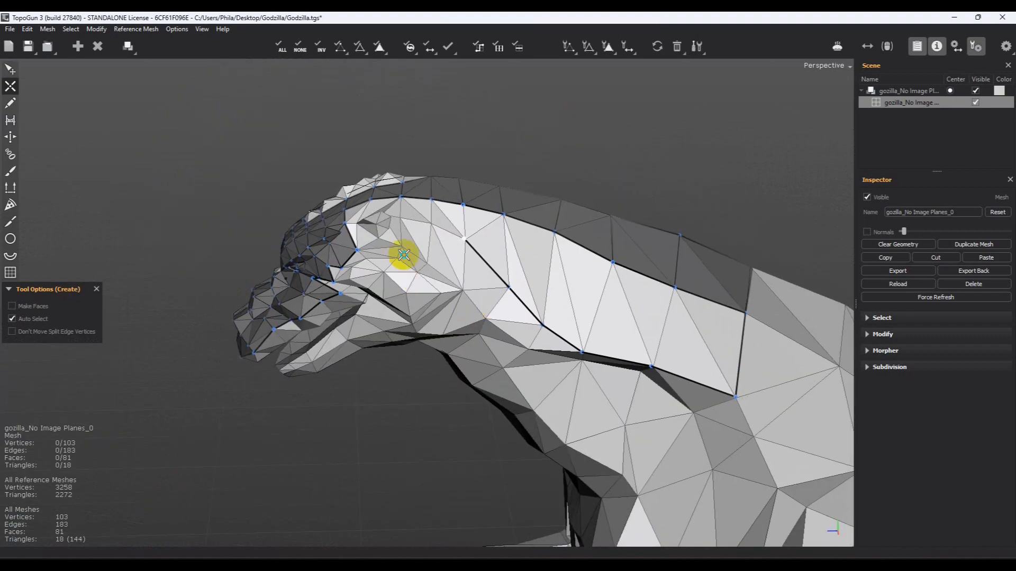
right_click_drag(404, 256, 543, 226, "alt")
middle_click_drag(544, 227, 567, 367, "alt")
middle_click_drag(479, 266, 515, 330, "alt")
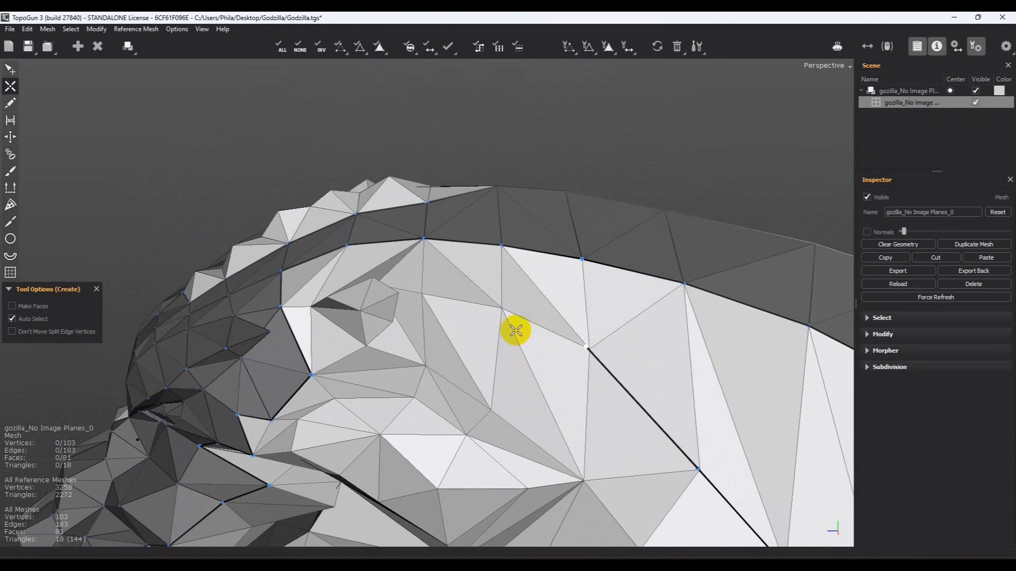
left_click(502, 308)
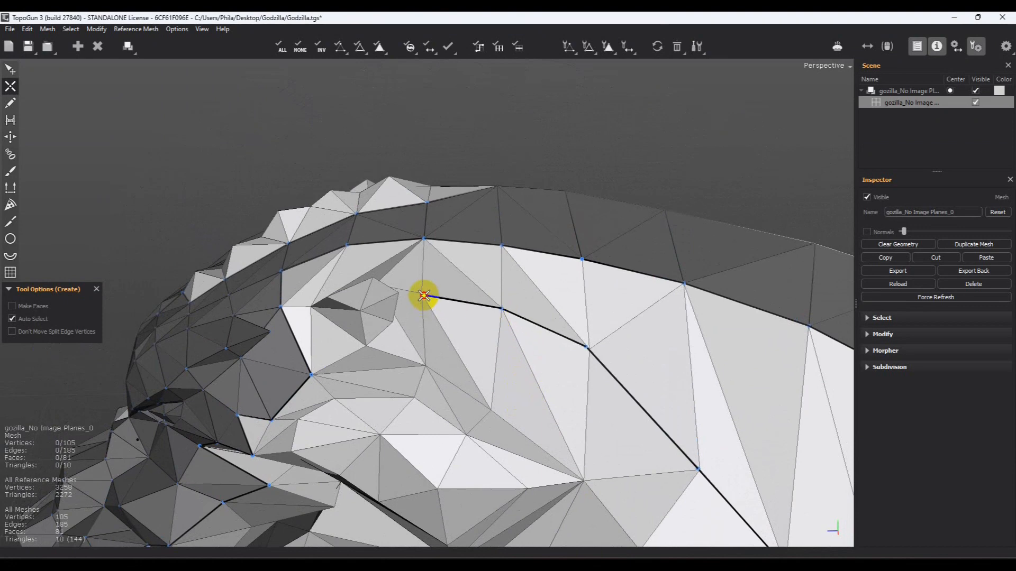
Continue the edge chain over the top rim of the eye socket and join it to the existing mesh in front of the eye
left_click_drag(421, 293, 388, 361, "alt")
scroll(385, 360, "up", 2)
middle_click_drag(291, 403, 372, 348, "alt")
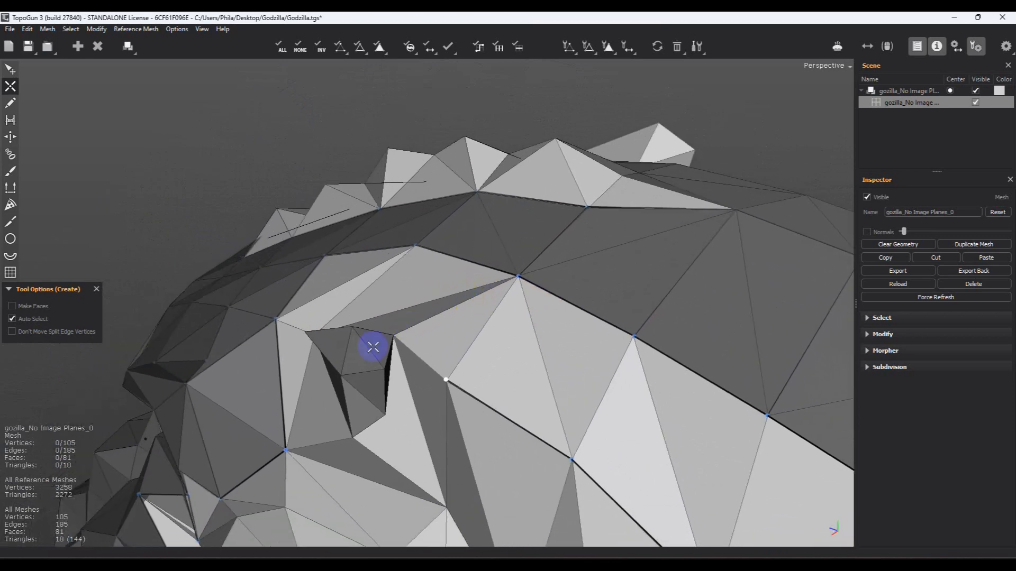
scroll(472, 338, "up", 3)
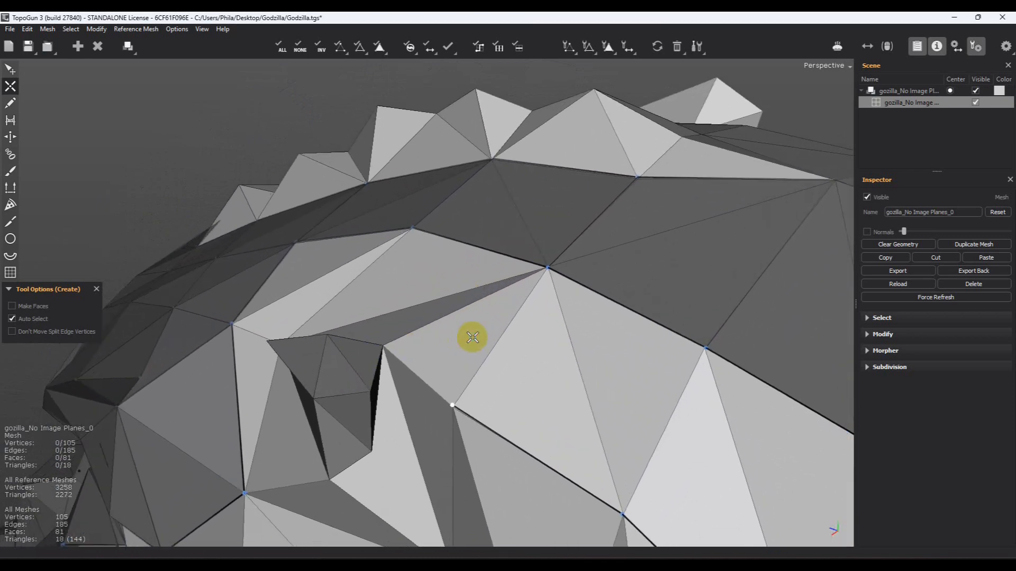
left_click(382, 346)
left_click_drag(456, 351, 554, 390, "alt")
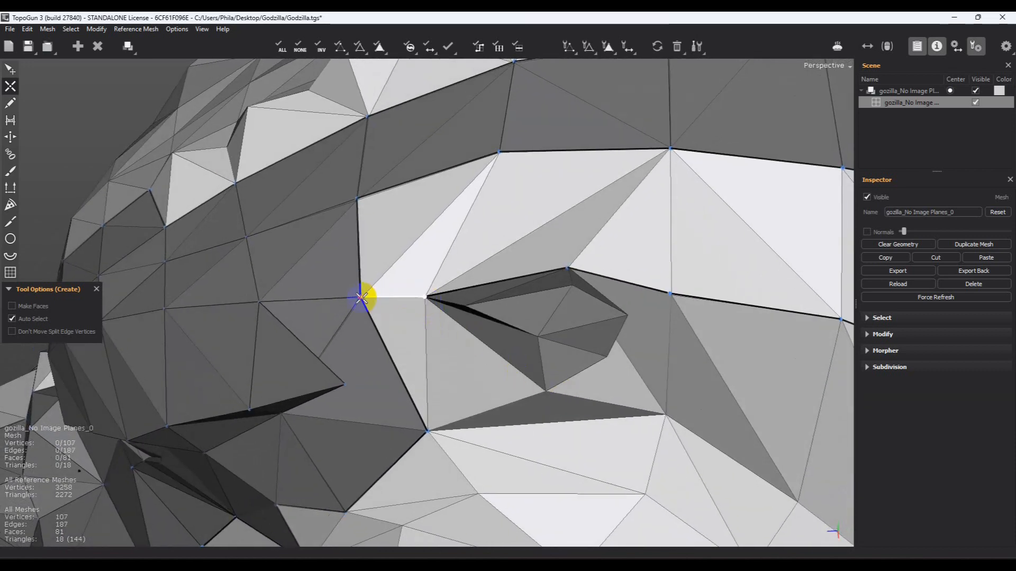
Bridge the gap above the eye socket, filling it with two quads and a triangle up to the mesh border
left_click(10, 122)
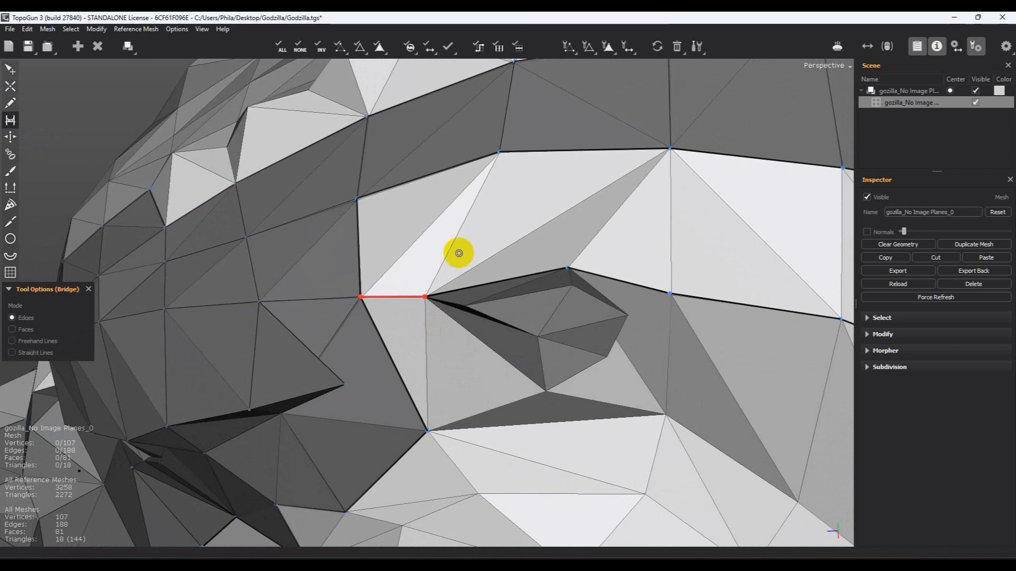
left_click(464, 234)
left_click(616, 217)
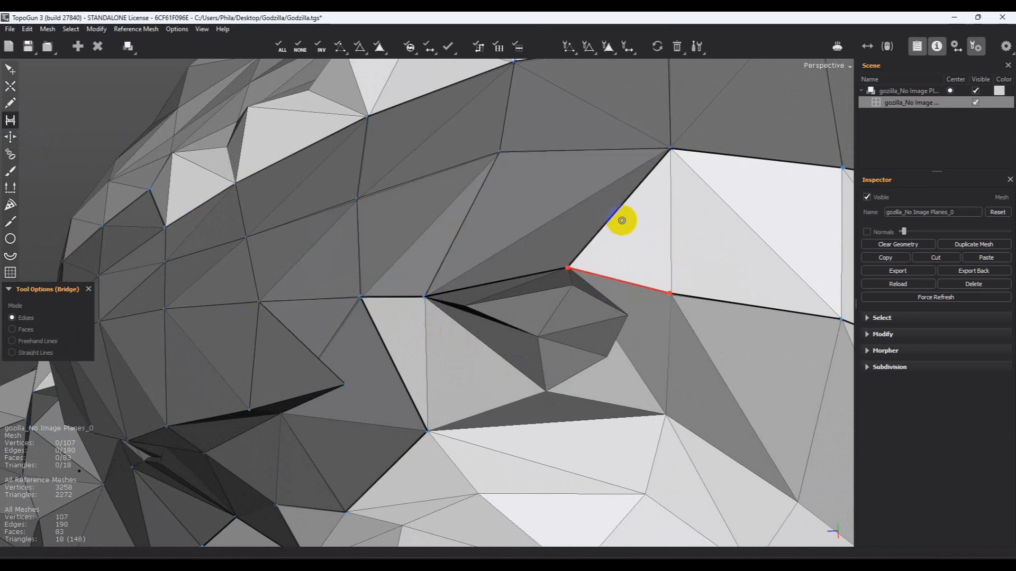
left_click(671, 236)
middle_click_drag(826, 275, 534, 271, "alt")
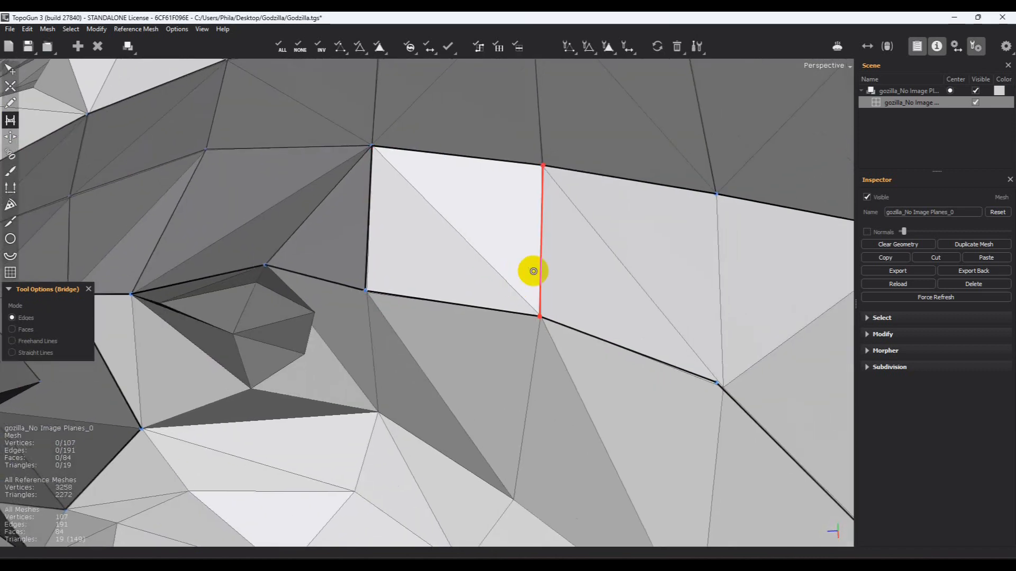
Bridge three more quads behind the eye between the head border and the new edge chain
left_click(542, 235)
left_click(721, 269)
middle_click_drag(750, 334, 351, 231, "alt")
left_click(561, 306)
scroll(577, 249, "down", 5)
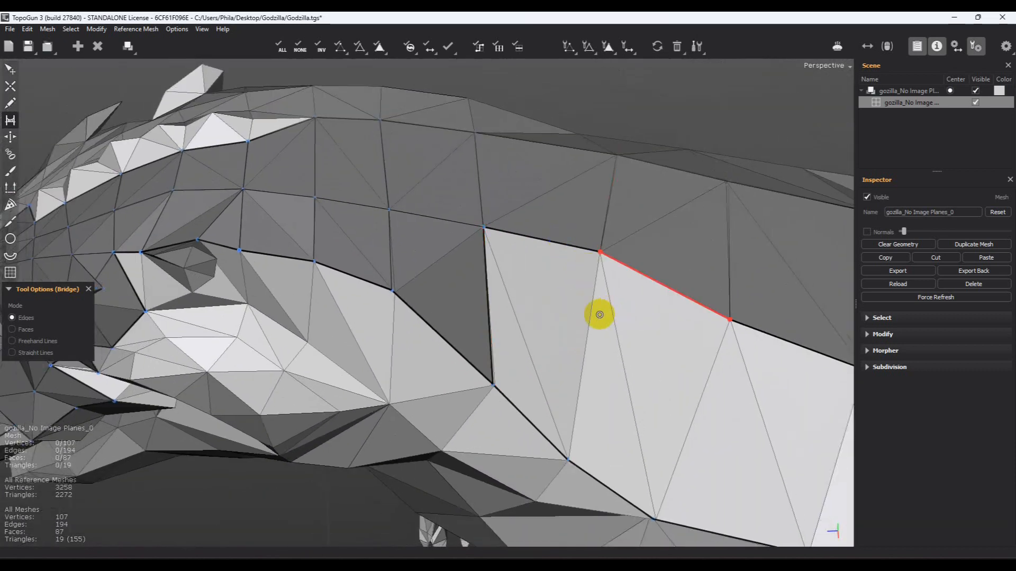
left_click(598, 316)
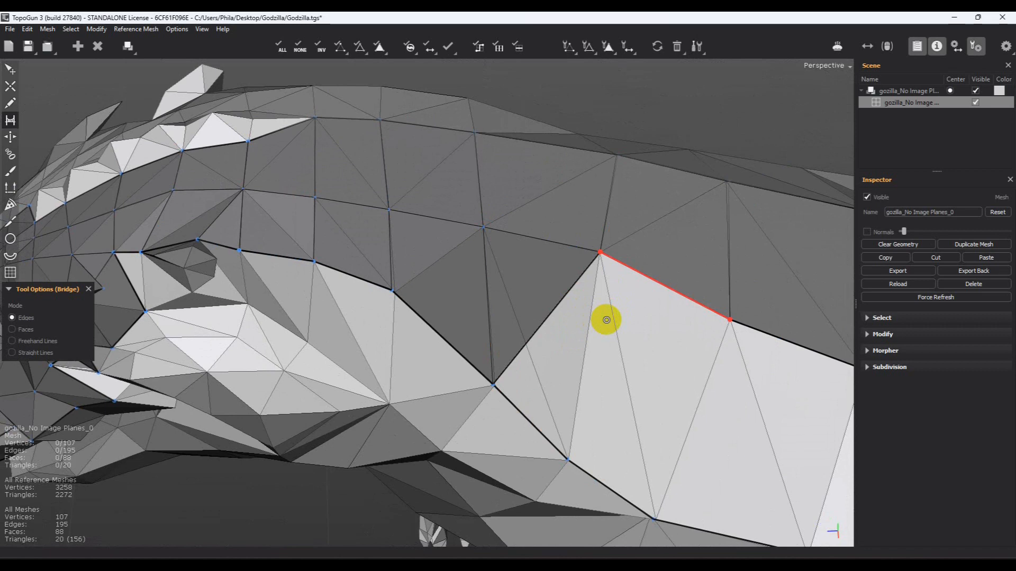
key("ctrl+z")
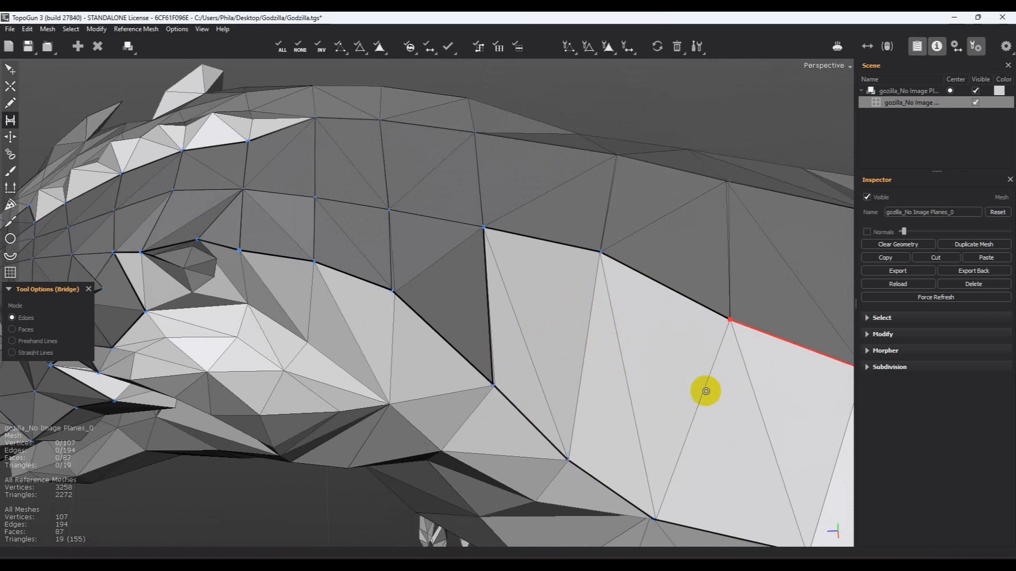
Fill the rest of the neck strip with quads, bridging its back part and dividing the remaining gap with a connecting edge
middle_click_drag(703, 405, 439, 283, "alt")
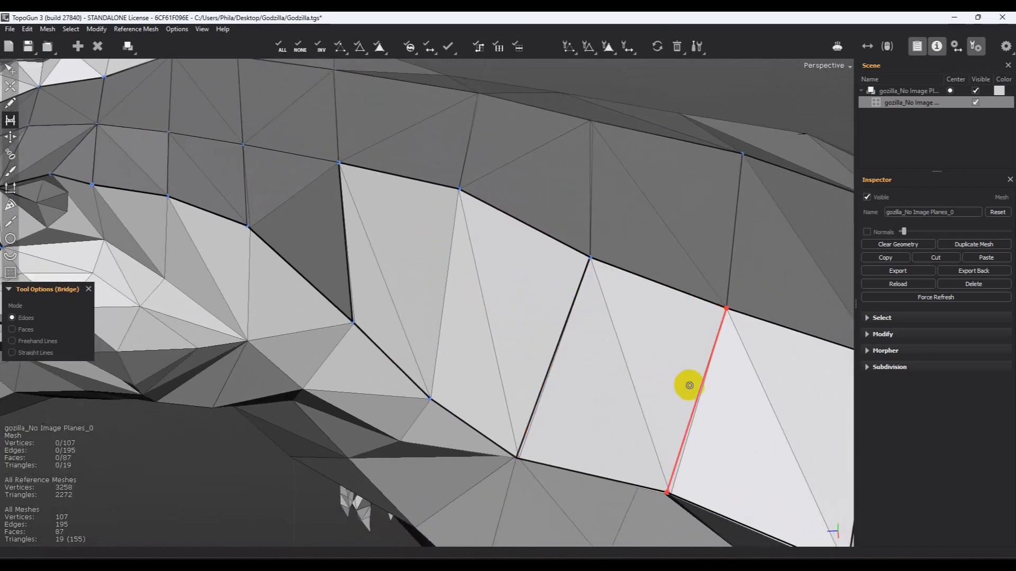
left_click(698, 390)
middle_click_drag(704, 393, 614, 329, "alt")
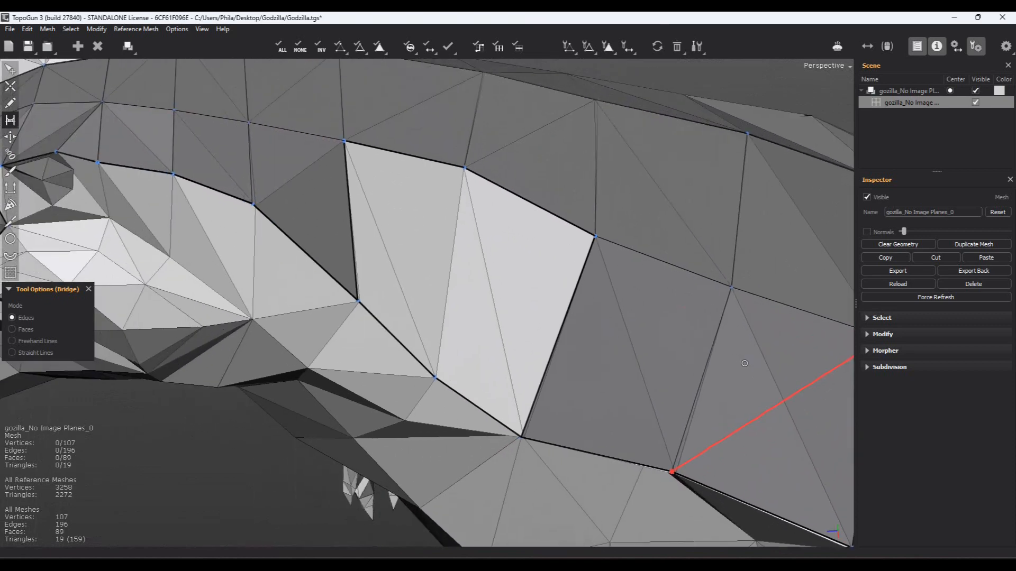
key("q")
key("w")
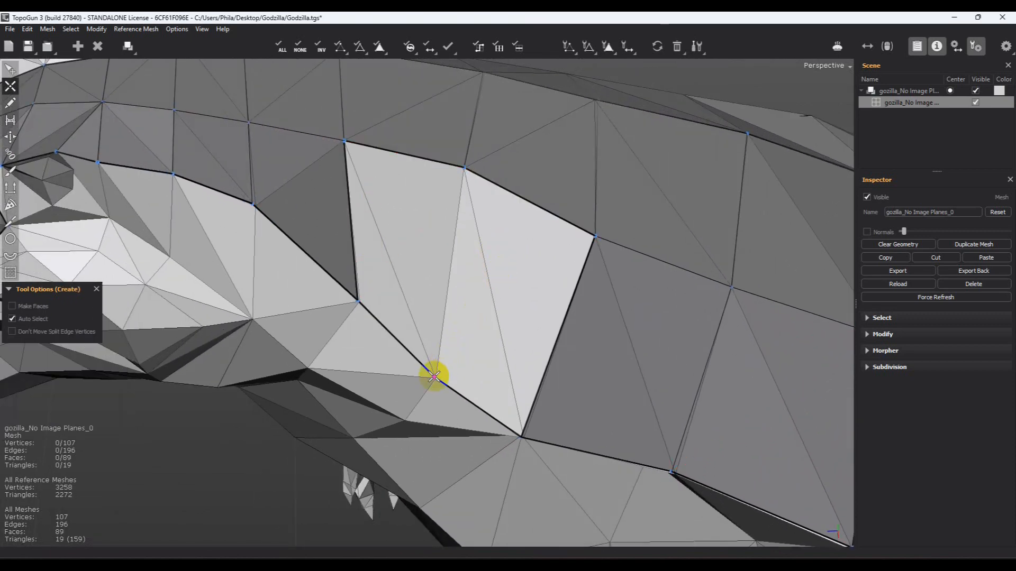
left_click(464, 168)
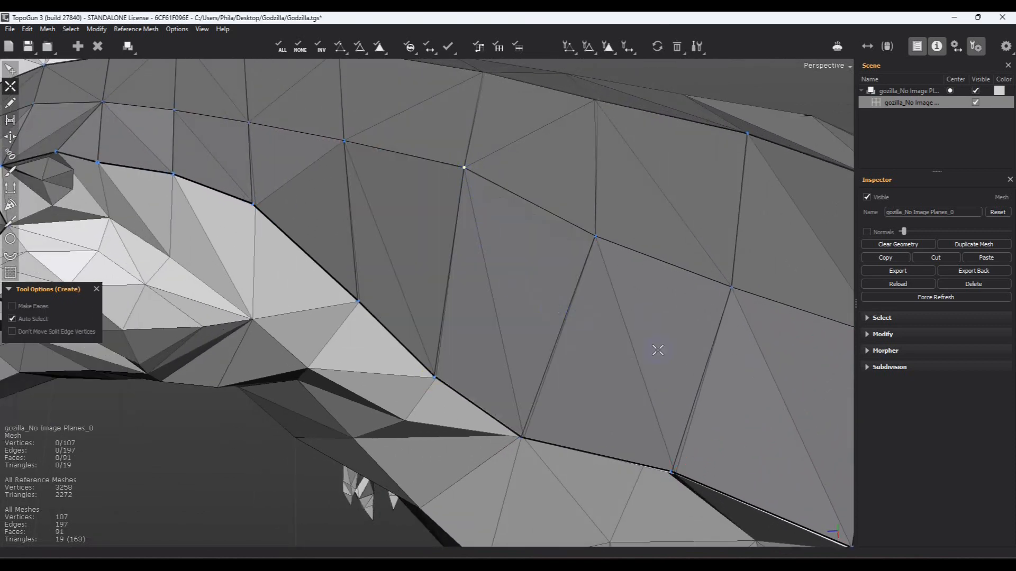
Trace a new edge chain from the neck strip's lower back corner forward along the reference vertices below the border toward the jaw
right_click_drag(657, 350, 519, 337, "alt")
left_click_drag(519, 337, 456, 199, "alt")
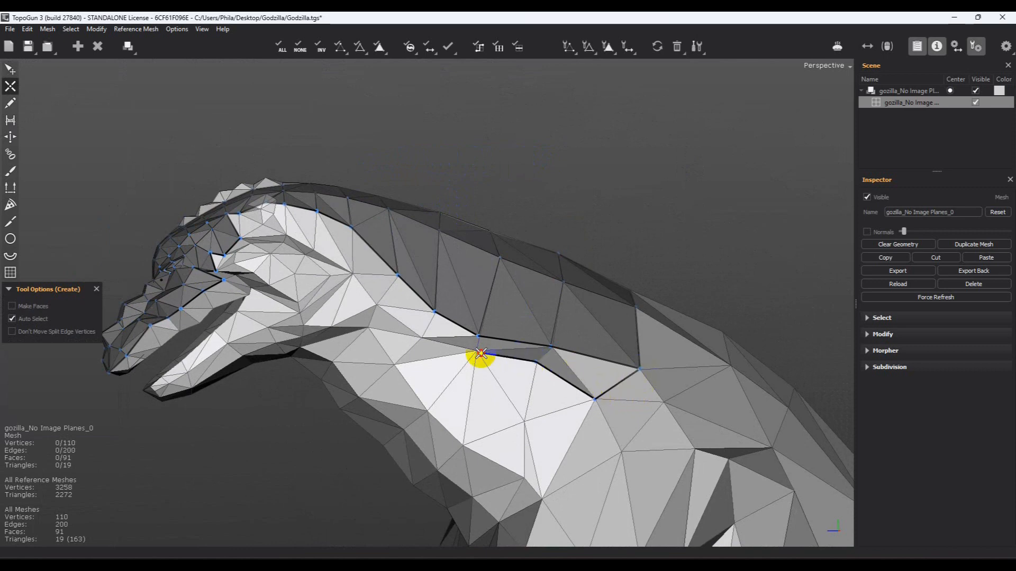
left_click(424, 340)
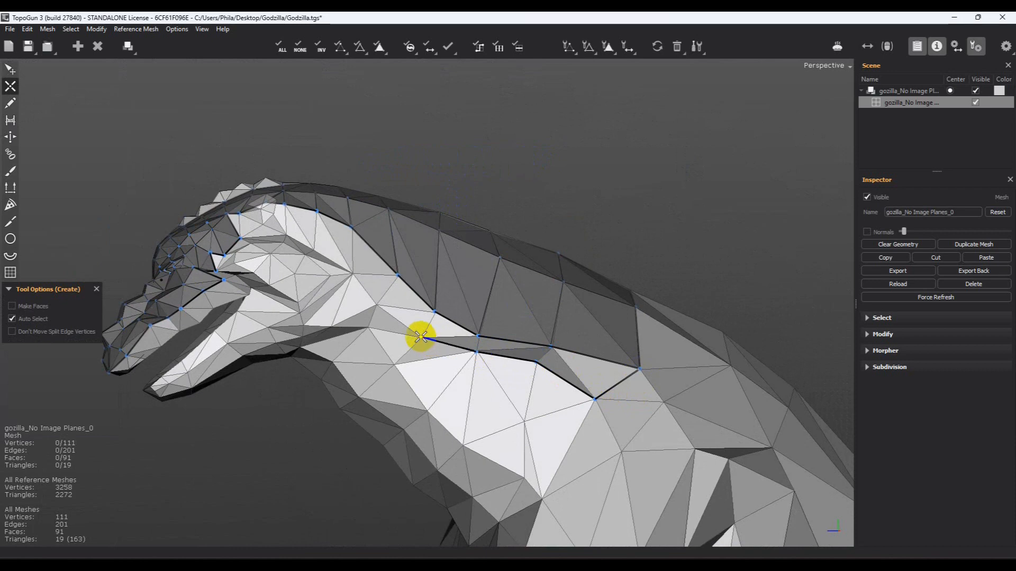
left_click(377, 305)
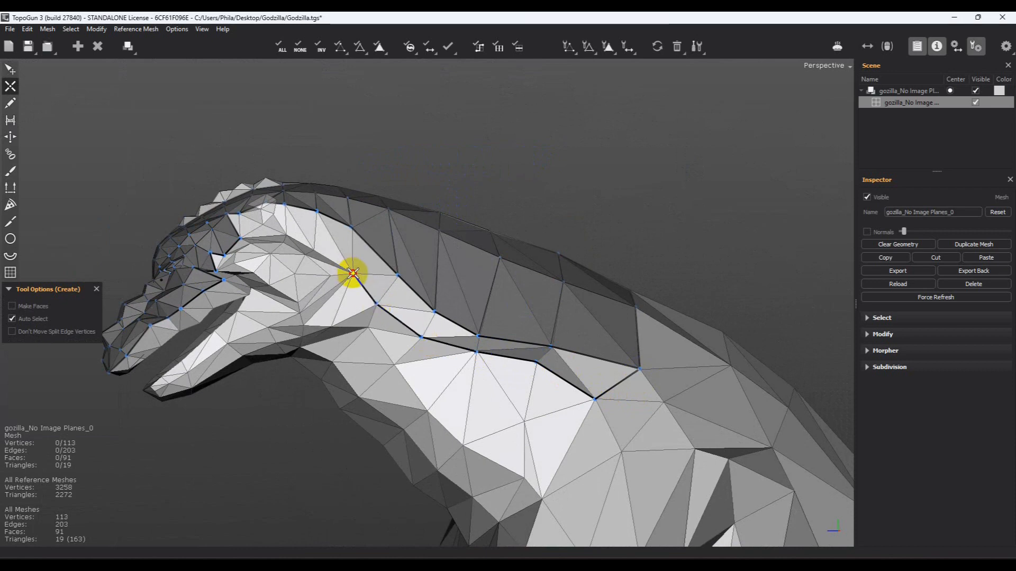
Extend the new edge chain forward along the cheek's reference vertices and join it to the mesh border behind the eye
middle_click_drag(339, 281, 297, 338)
scroll(342, 293, "up", 5)
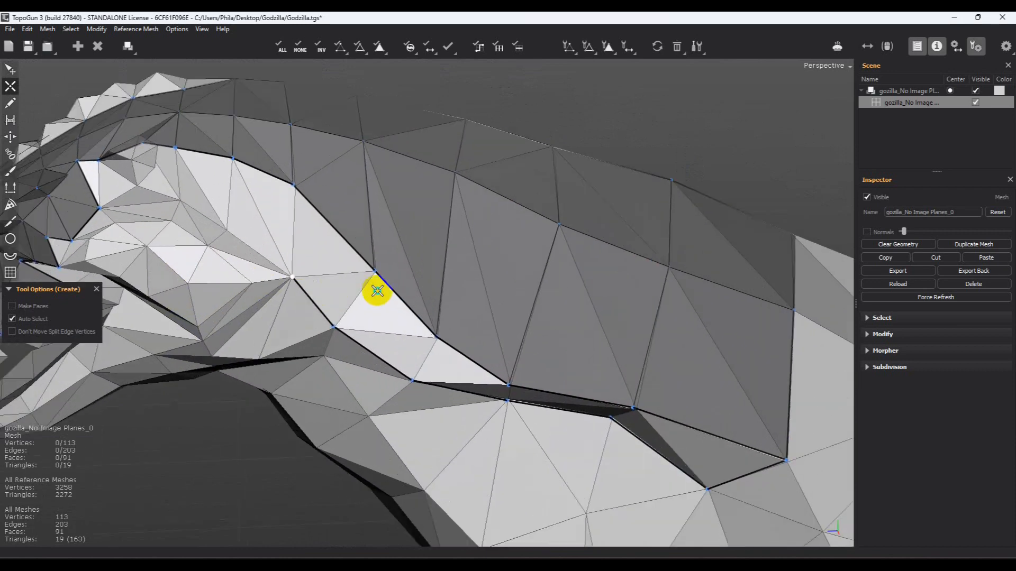
middle_click_drag(377, 286, 913, 350)
left_click(470, 240)
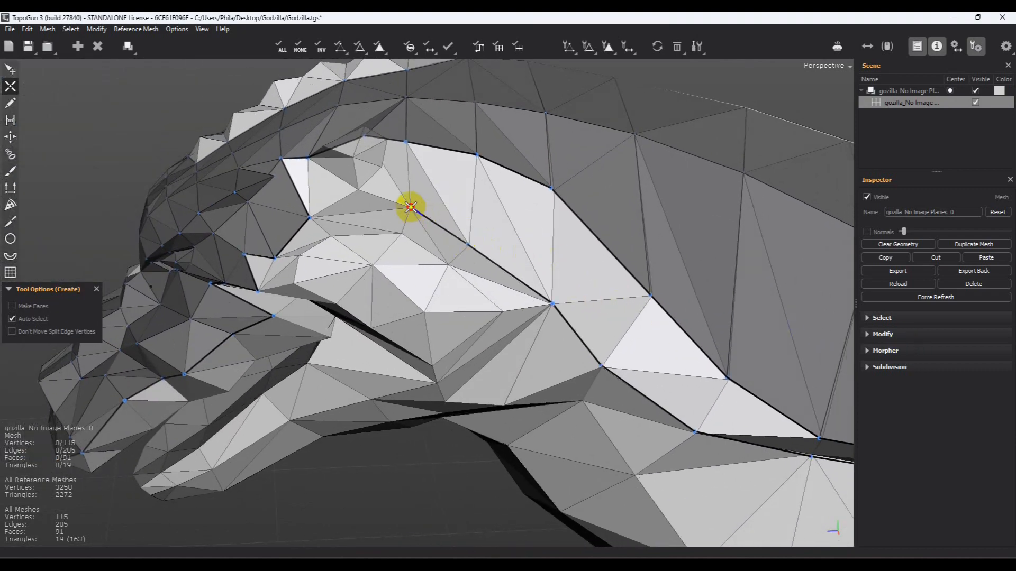
middle_click_drag(396, 238, 287, 196)
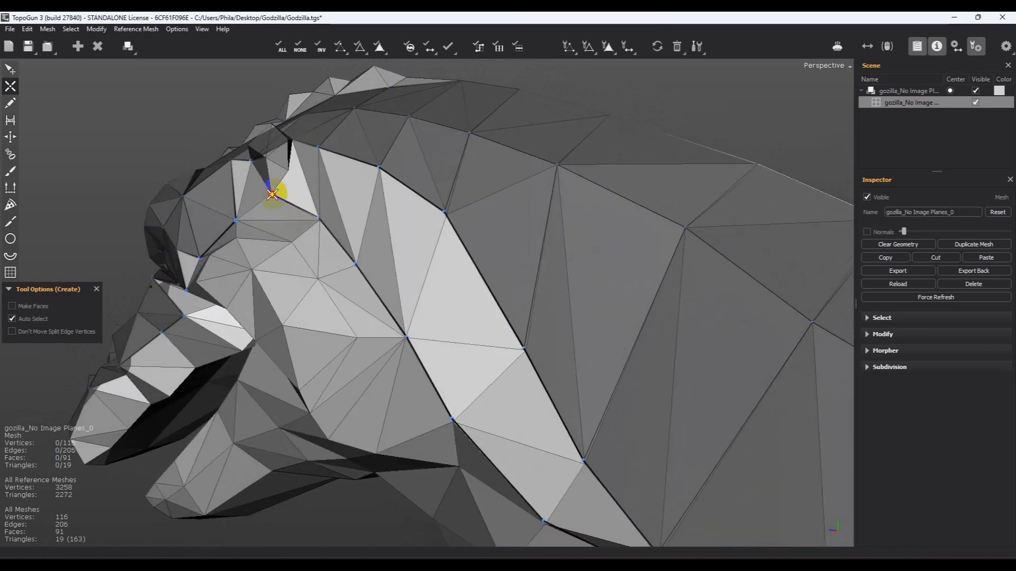
middle_click_drag(344, 175, 465, 279)
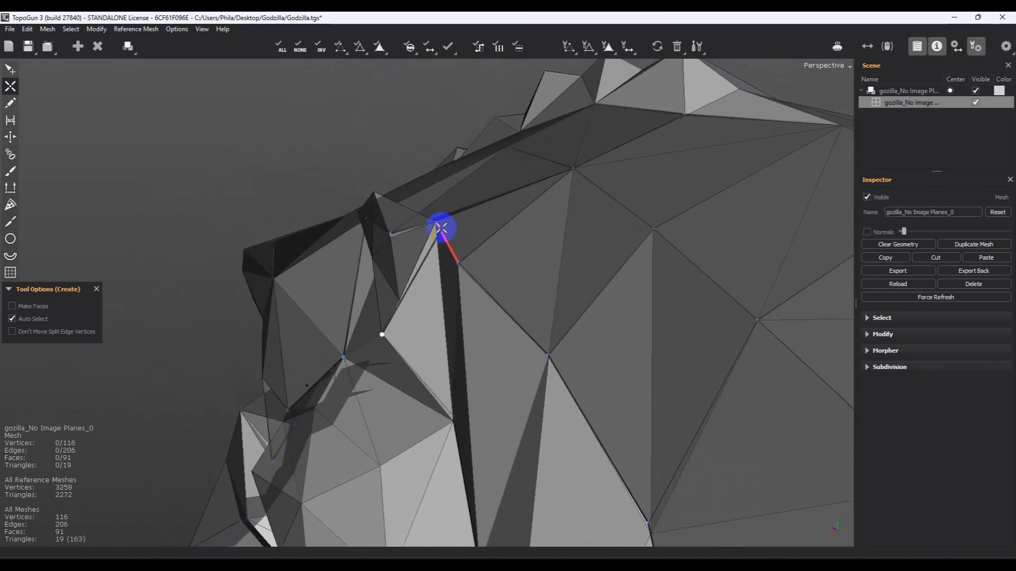
Bridge five quads between the head border and the new edge chain, working from behind the eye back toward the neck
left_click(10, 121)
middle_click_drag(461, 311, 522, 286)
left_click(560, 276)
left_click(605, 306)
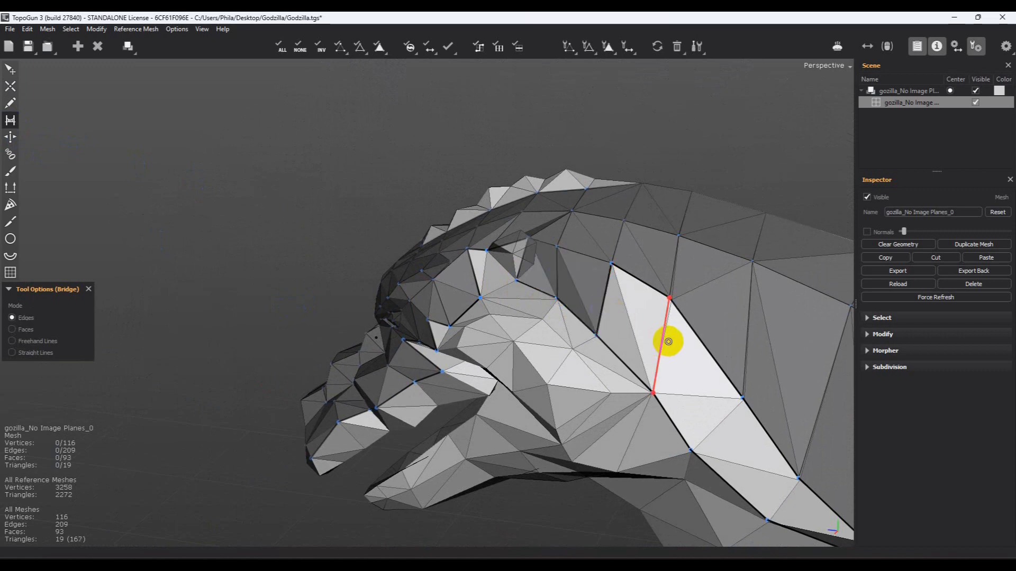
left_click(663, 341)
left_click(725, 420)
scroll(572, 277, "up", 3)
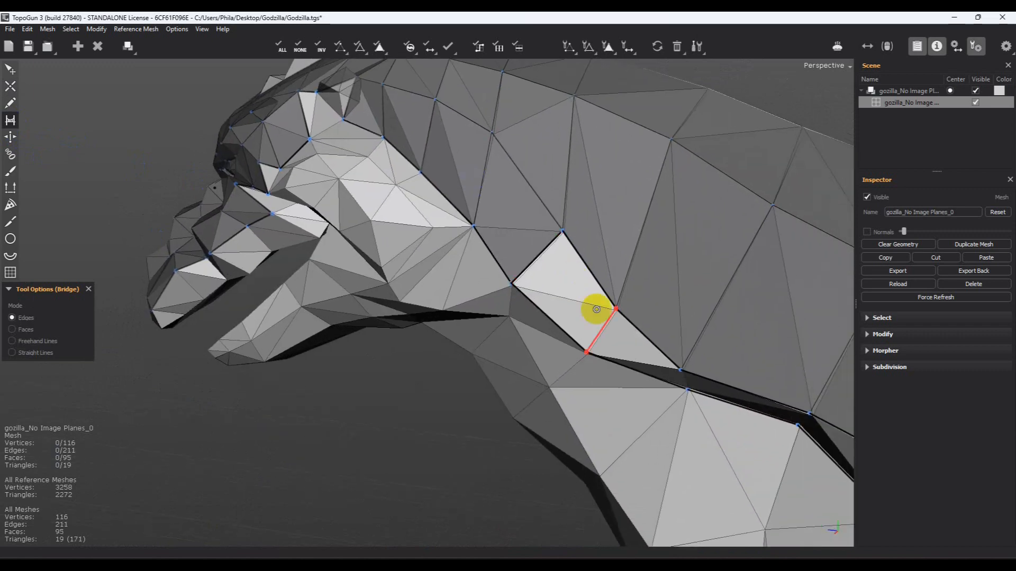
left_click(608, 333)
Bridge the rest of the strip with quads back to the rear edge on the side of the neck
middle_click_drag(674, 352, 411, 248)
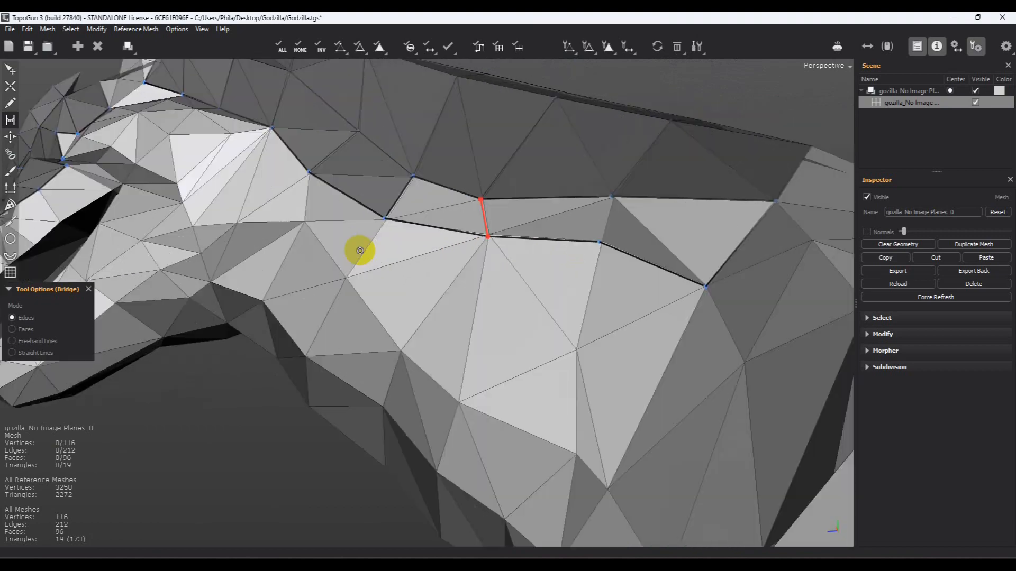
left_click(437, 225)
left_click(572, 227)
middle_click_drag(585, 250, 533, 193)
Trace an edge chain from the neck strip's rear lower corner down and forward to the jaw, closing it to the border
key("q")
key("w")
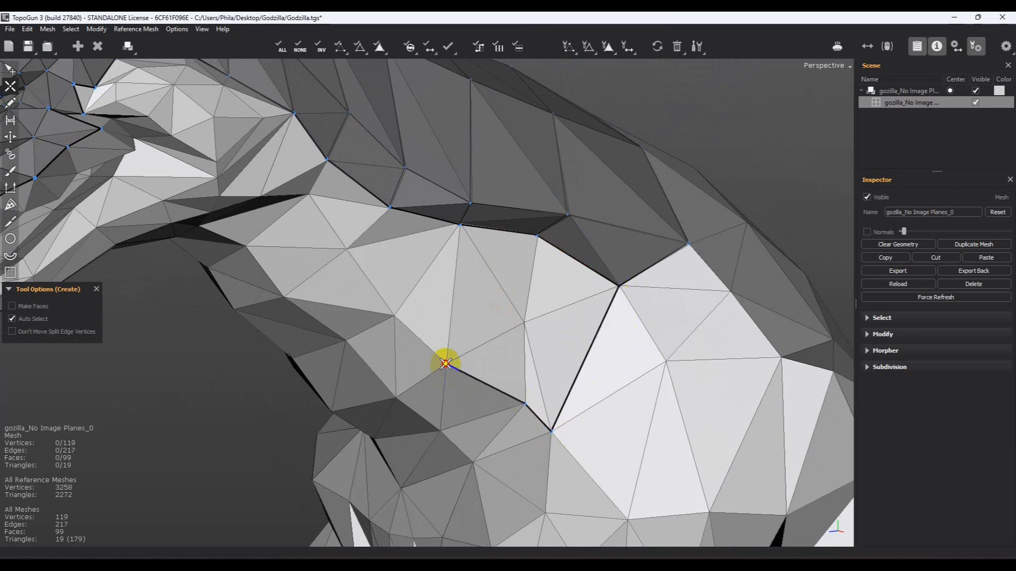
left_click(349, 249)
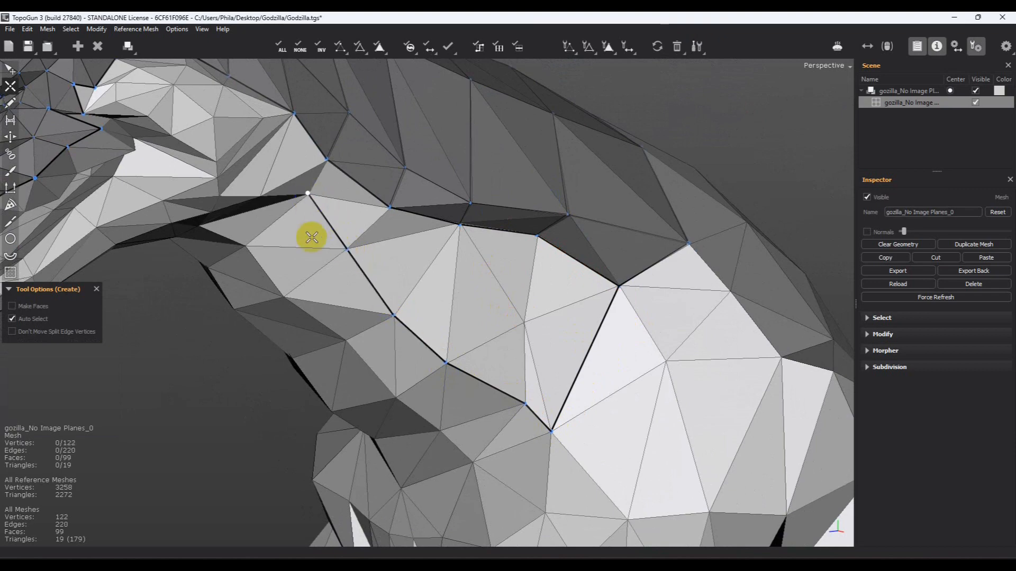
left_click_drag(312, 237, 220, 134, "alt")
middle_click_drag(275, 182, 587, 363, "alt")
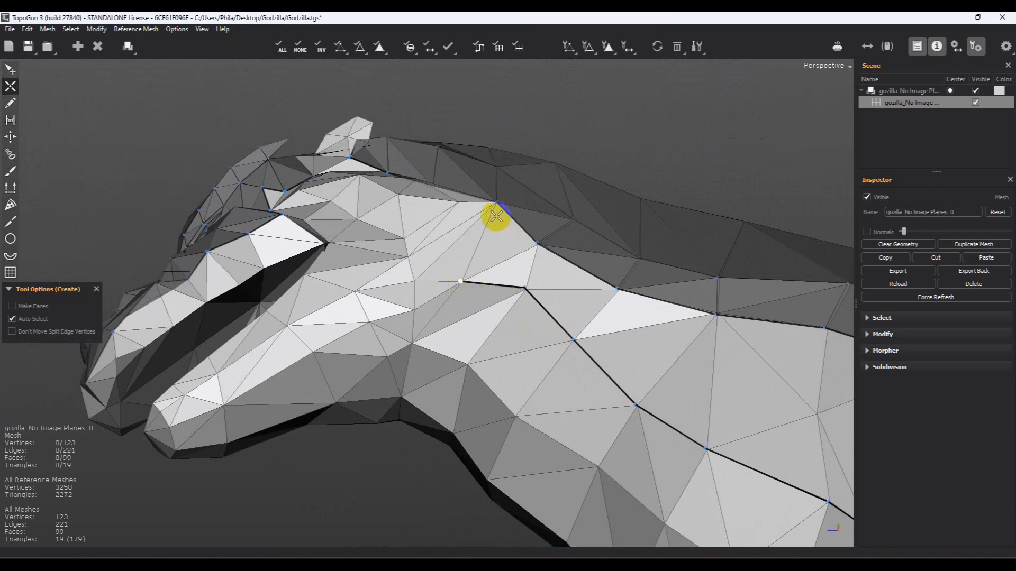
Bridge three quads between the border and the new chain at the front of the neck strip behind the jaw
left_click(18, 116)
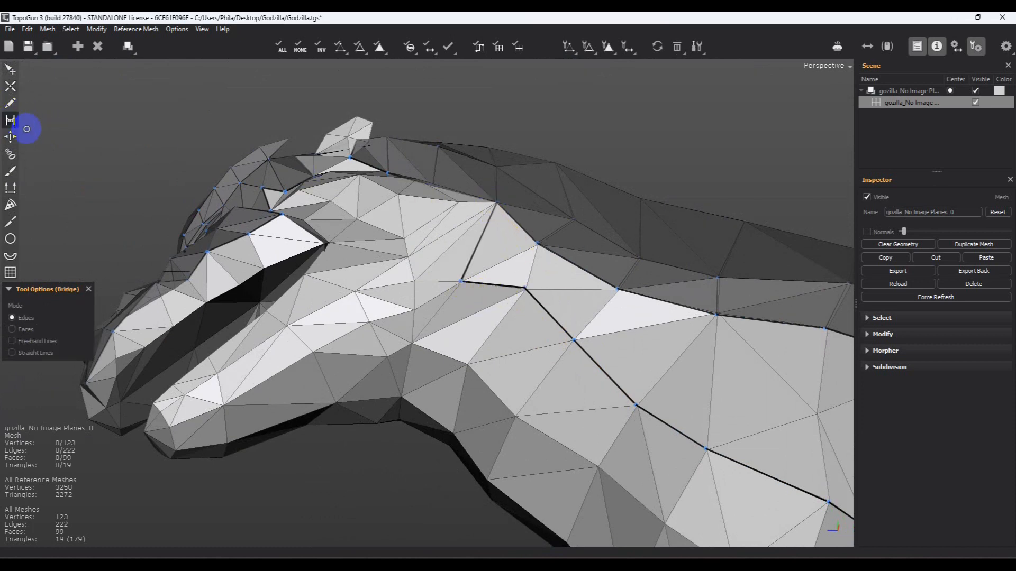
left_click(529, 267)
left_click(605, 321)
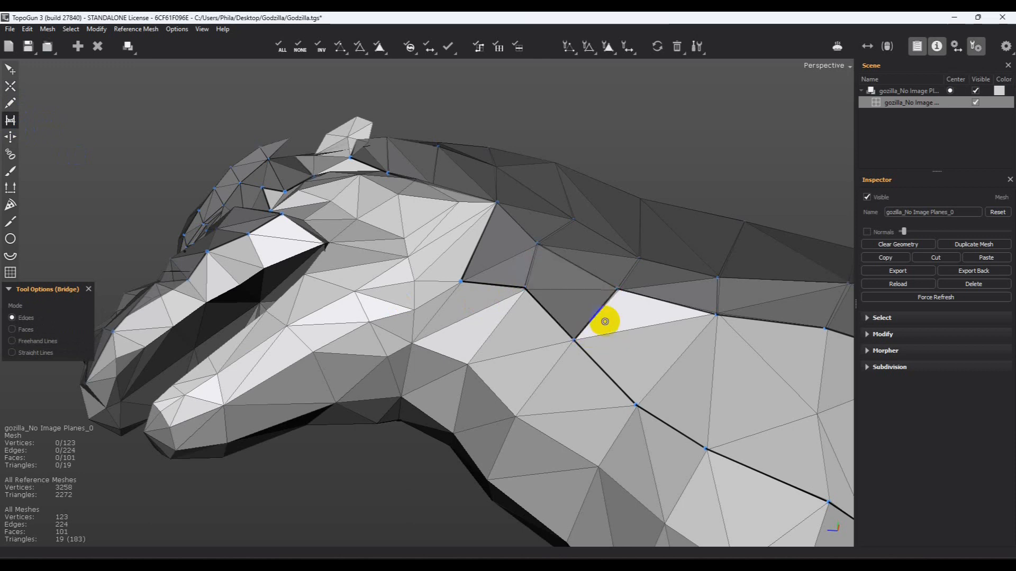
left_click(678, 365)
Fill the wide rear part of the neck strip with two quads and a closing triangle
middle_click_drag(728, 398, 596, 345, "alt")
left_click_drag(596, 345, 585, 353, "alt")
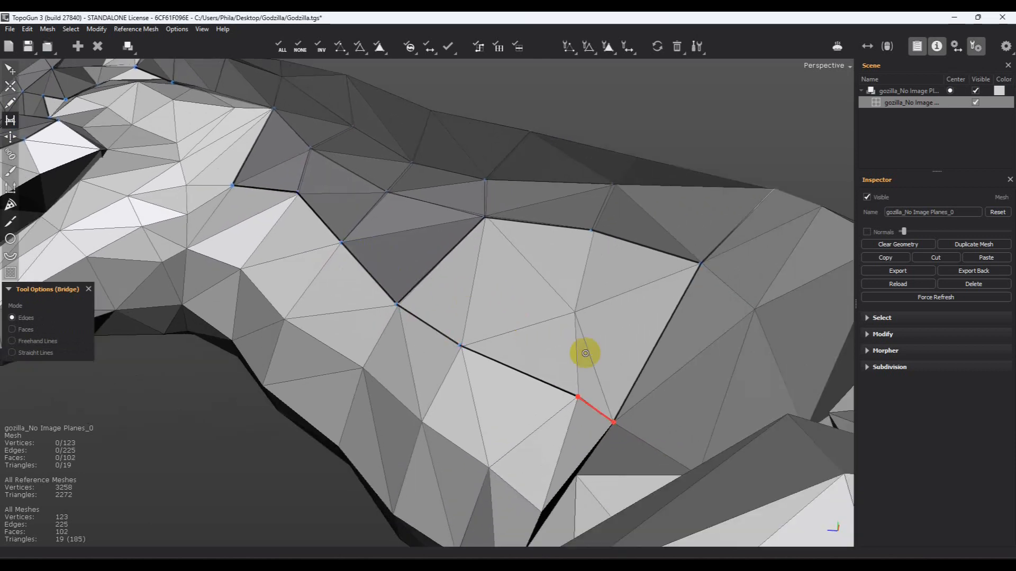
left_click_drag(594, 316, 595, 347, "alt")
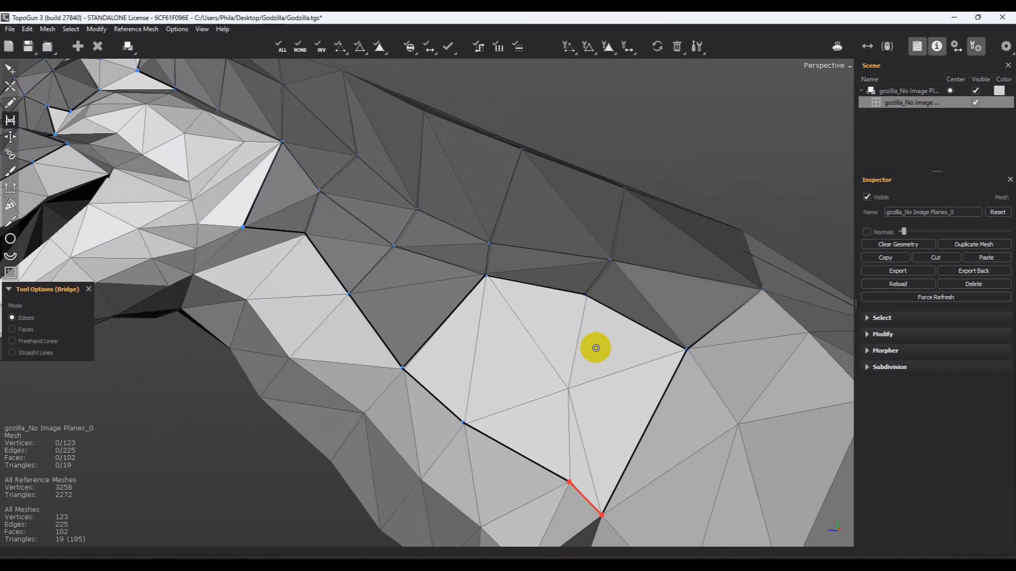
left_click(534, 365)
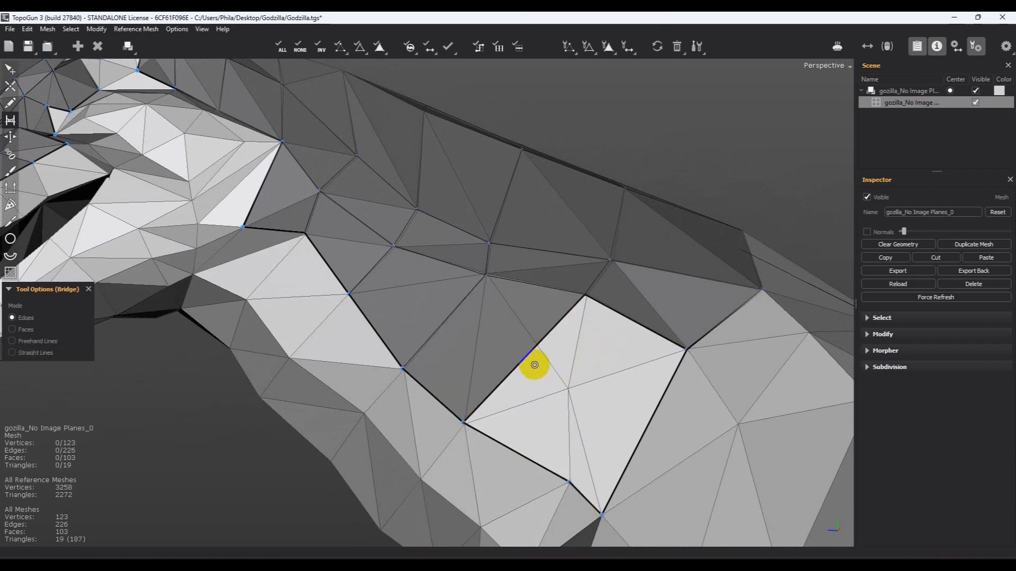
middle_click_drag(554, 377, 435, 227, "alt")
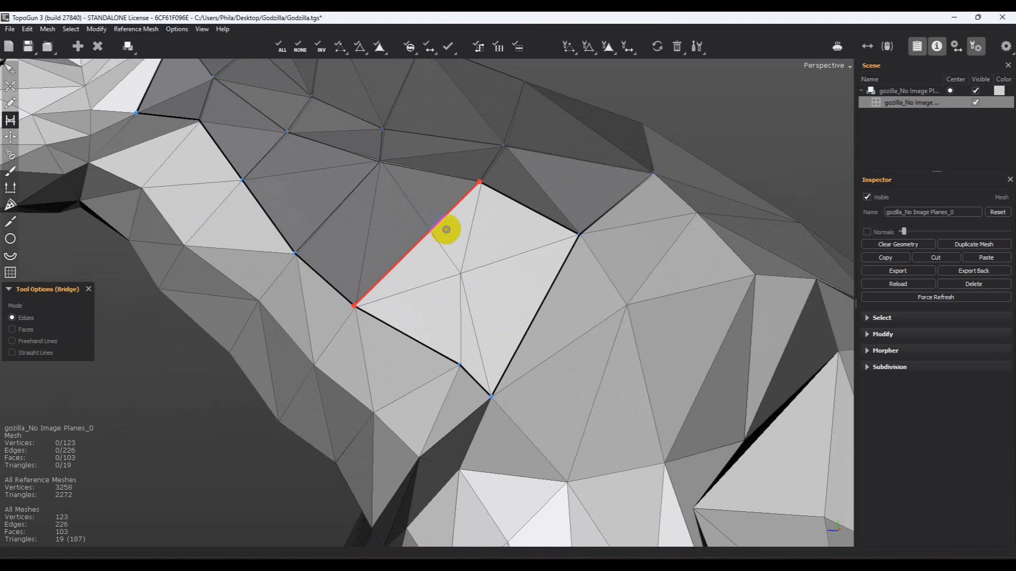
left_click(466, 279)
Trace another edge chain from the neck base corner forward below the mesh border and connect it to the border behind the jaw
mouse_move(586, 338)
left_mouse_down("alt")
mouse_move(569, 344)
mouse_move(599, 263)
mouse_move(608, 290)
left_mouse_up("alt")
key("c")
left_click(533, 283)
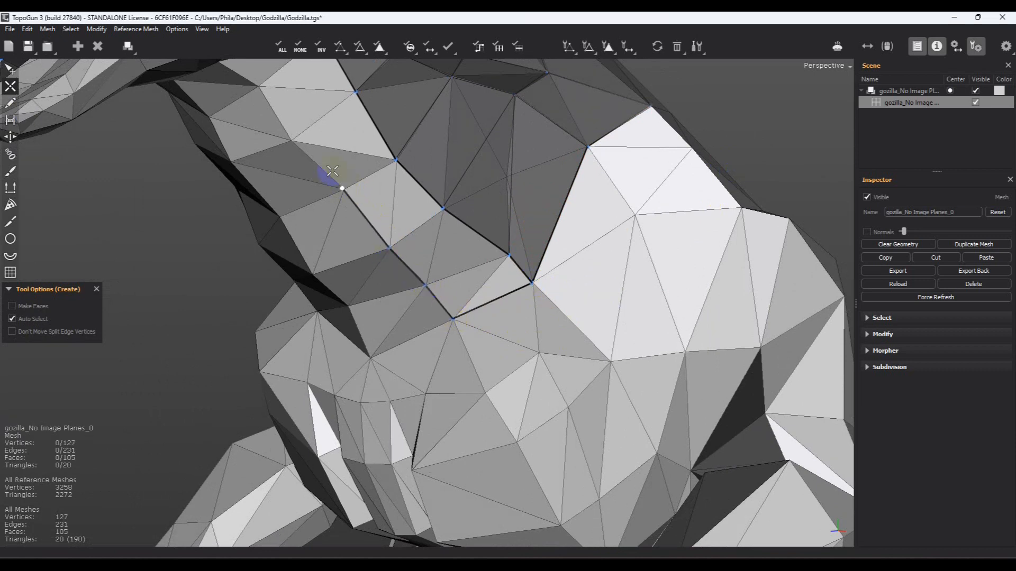
left_click_drag(270, 93, 515, 277, "alt")
left_click(465, 263)
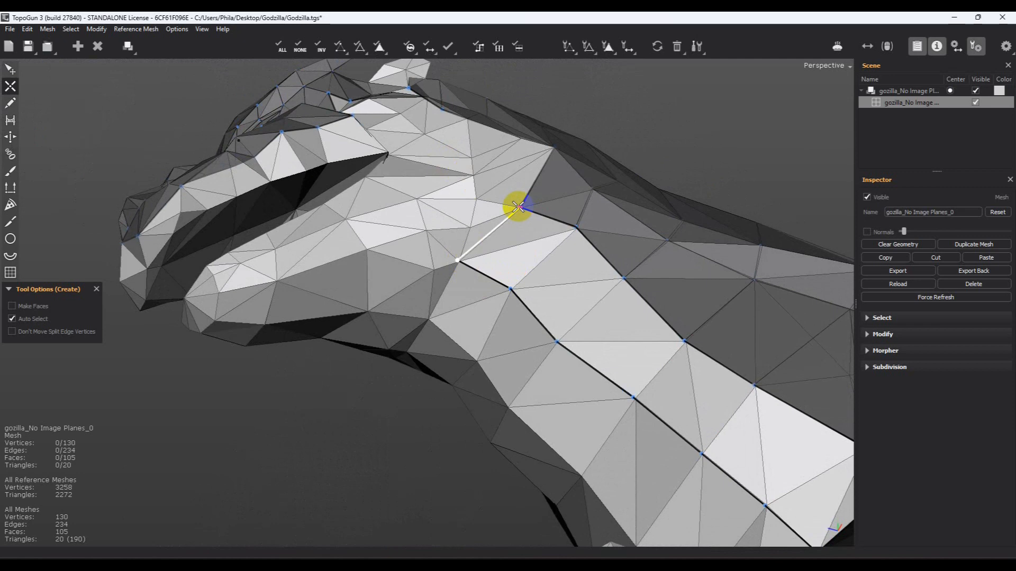
Bridge six quads between the mesh border and the new chain along the lower side of the neck
left_click(11, 121)
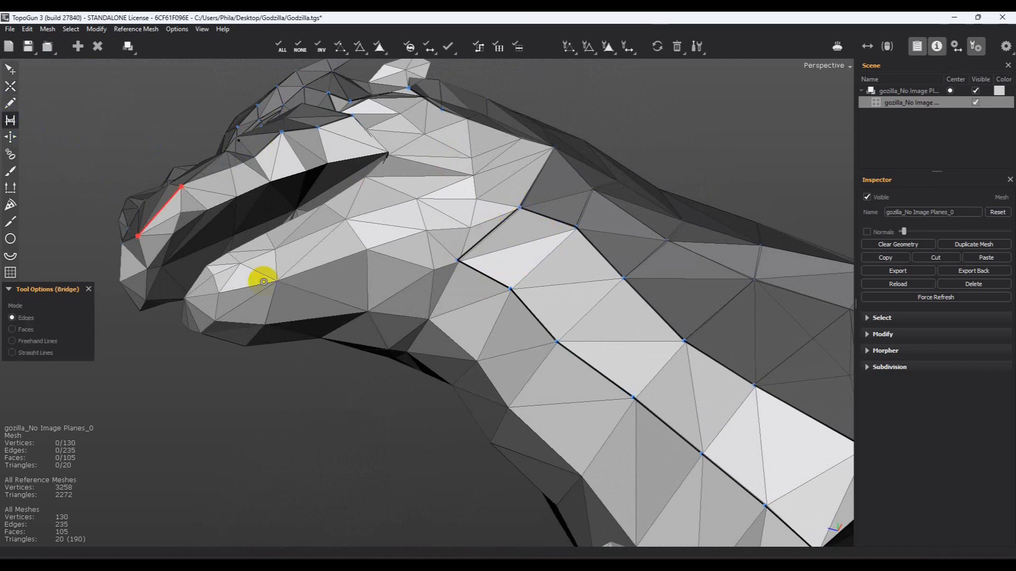
left_click(539, 266)
left_click(583, 312)
left_click(671, 382)
left_click(731, 424)
right_click_drag(727, 420, 445, 323)
left_click(605, 417)
Trace an edge chain from the chest up along the throat's reference vertices and connect it to the mesh corner below the jaw
key("c")
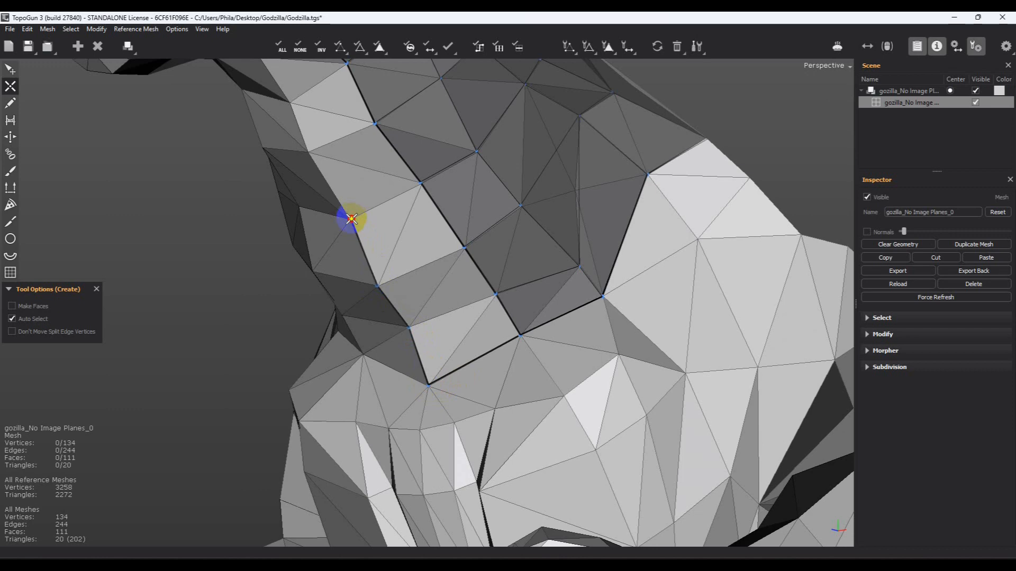
middle_click_drag(323, 145, 568, 403, "alt")
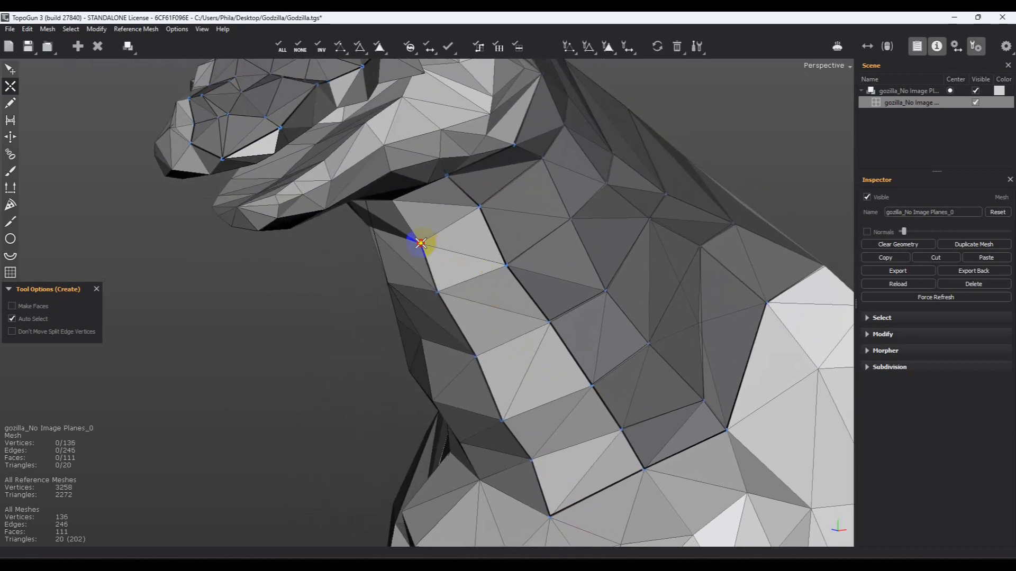
left_click_drag(436, 239, 483, 190, "alt")
left_click(483, 190)
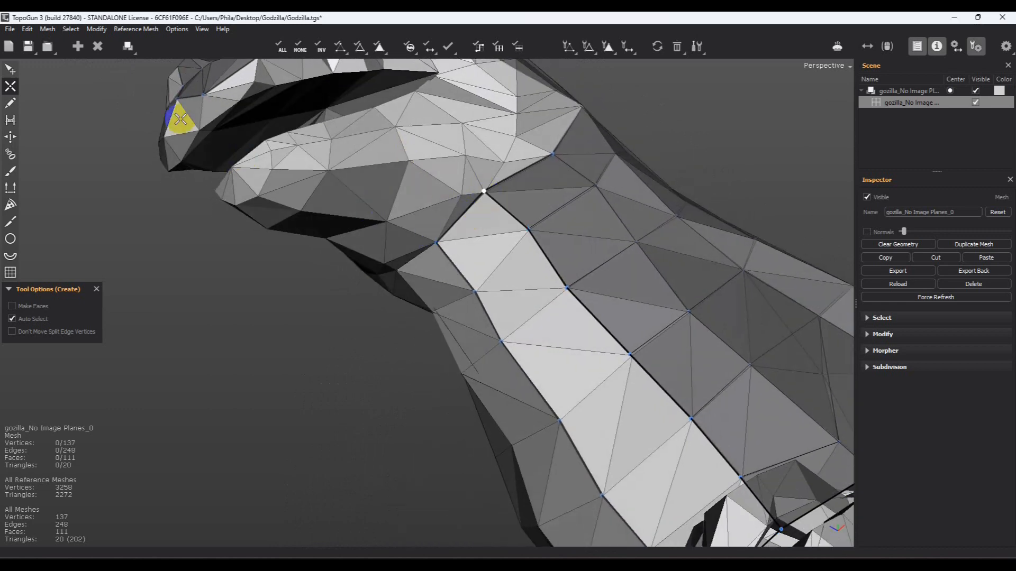
Bridge six quads along the throat strip from the jaw down to the chest
left_click(10, 122)
mouse_move(488, 257)
left_mouse_down()
mouse_move(608, 381)
mouse_move(652, 448)
mouse_move(680, 431)
mouse_move(606, 443)
mouse_move(628, 448)
left_mouse_up()
left_click_drag(623, 336, 642, 356, "alt")
Select the entire retopology mesh and snap its vertices to the reference vertices
right_click_drag(641, 356, 538, 179, "alt")
left_click_drag(538, 179, 483, 279, "alt")
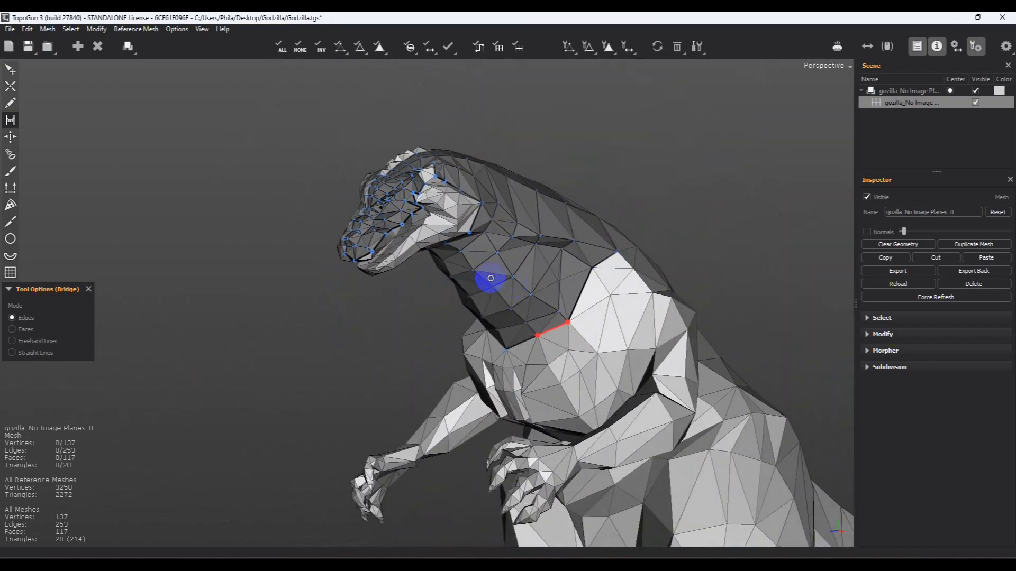
left_click(10, 69)
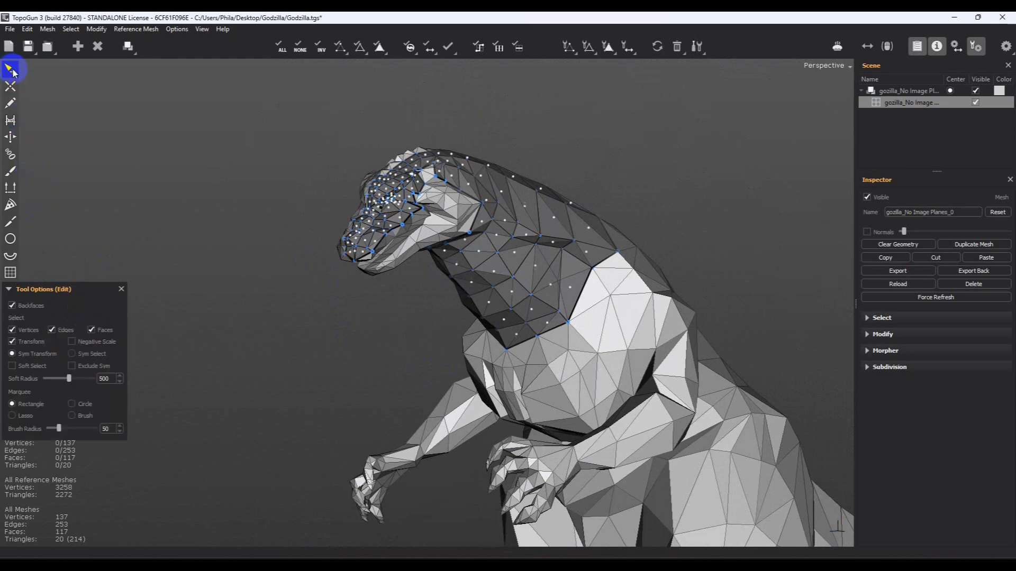
left_click_drag(304, 281, 192, 349, "alt")
left_click_drag(243, 159, 664, 452)
right_click_drag(664, 453, 552, 393, "alt")
left_click_drag(551, 393, 623, 294, "alt")
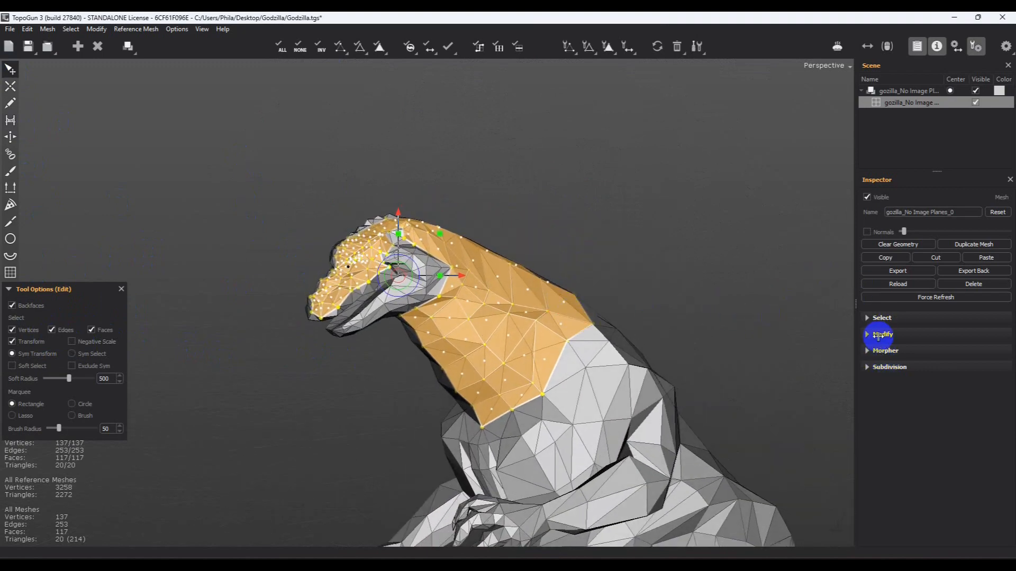
left_click(868, 335)
scroll(910, 460, "down", 2)
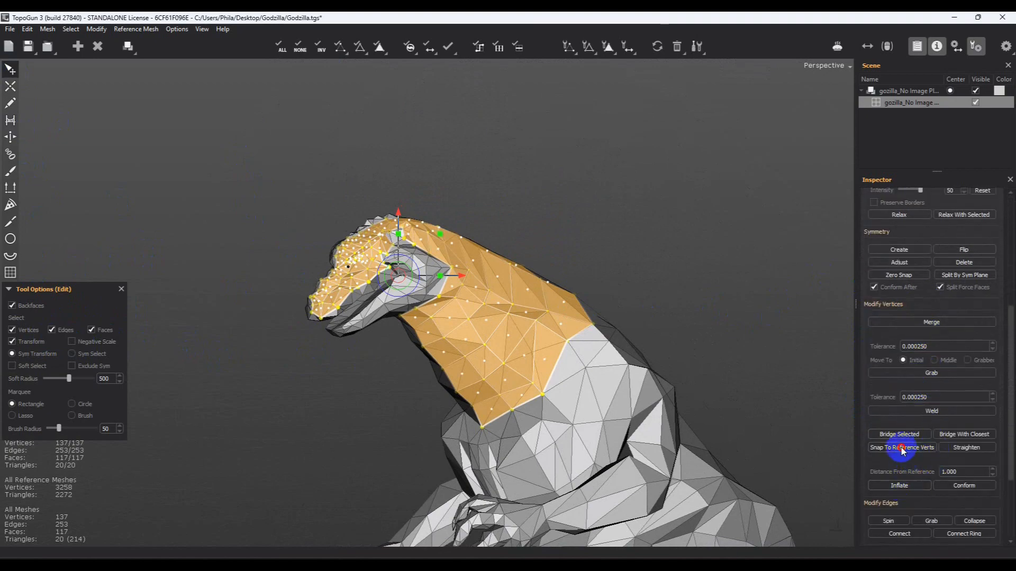
Save the current scene under its existing name
left_click_drag(570, 284, 474, 236, "alt")
left_click(10, 29)
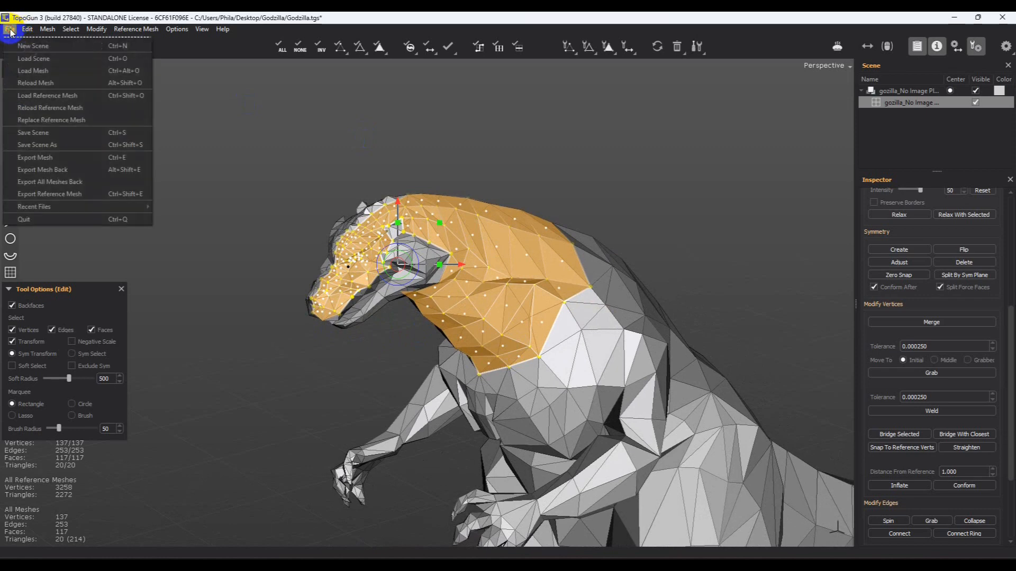
left_click(30, 133)
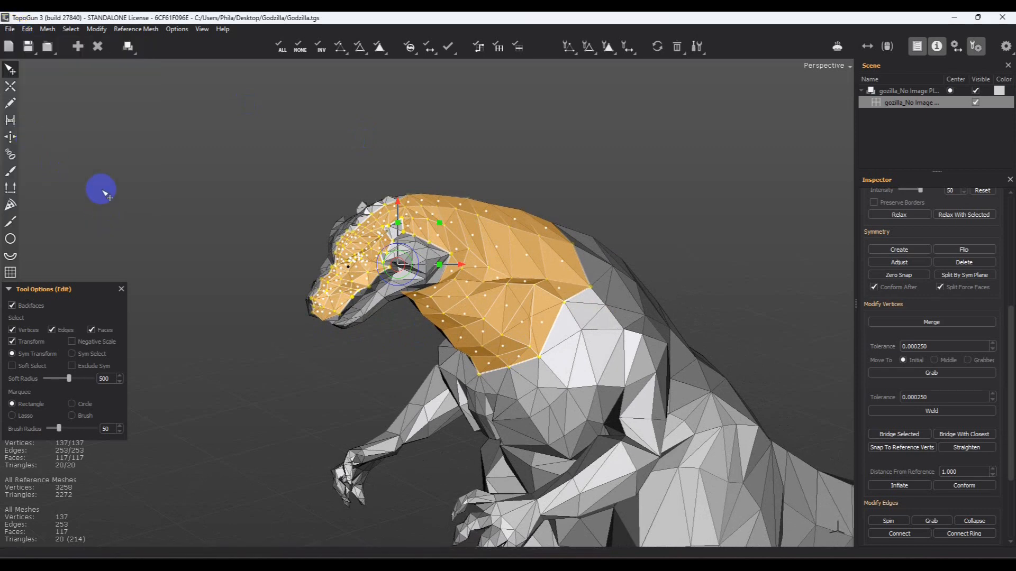
Export the mesh as step2.obj in the Godzilla folder without replacing step1.obj
left_click(10, 29)
left_click(43, 158)
left_click(125, 142)
left_click(418, 292)
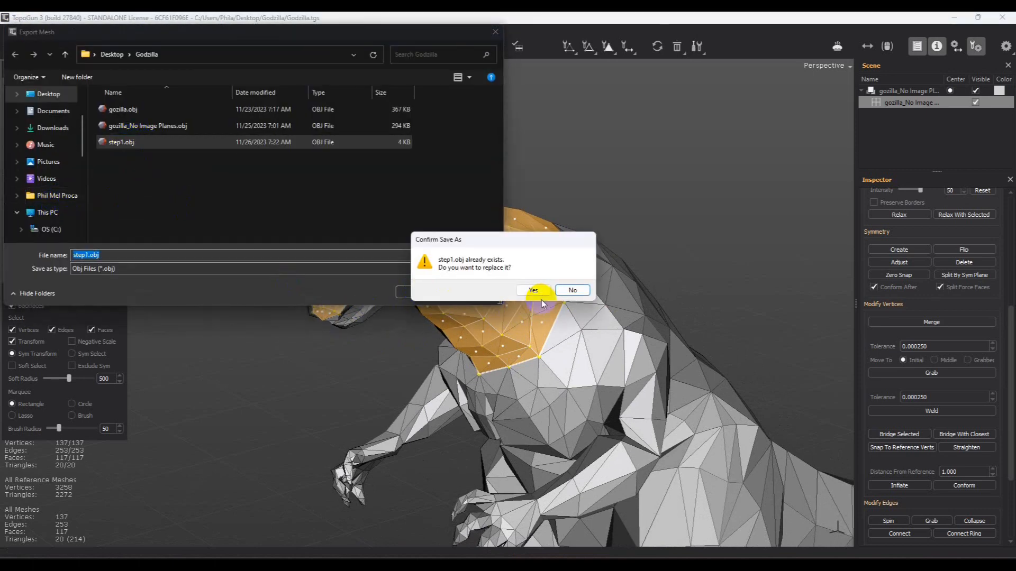
left_click(573, 291)
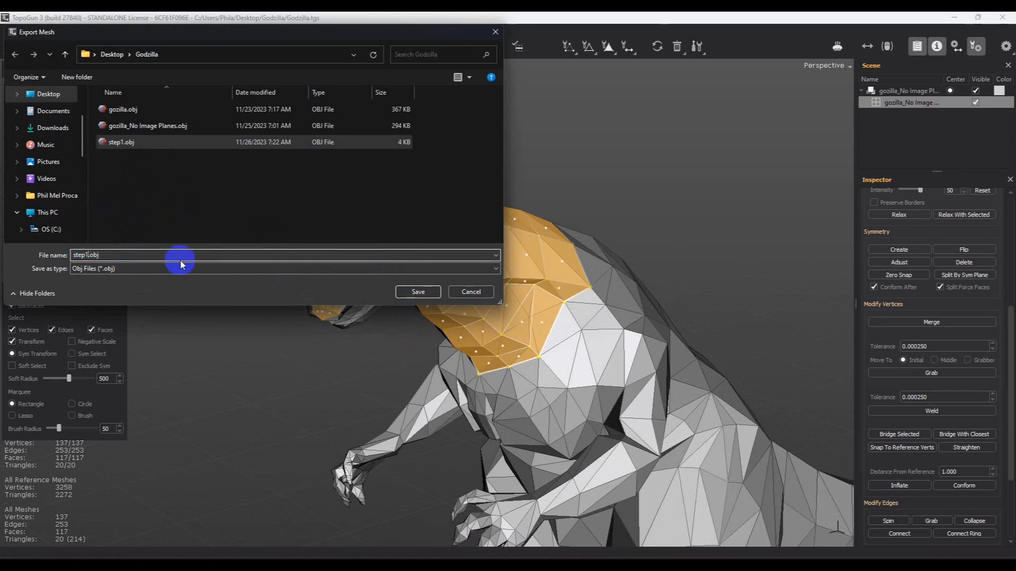
key("BackSpace")
key("Return")
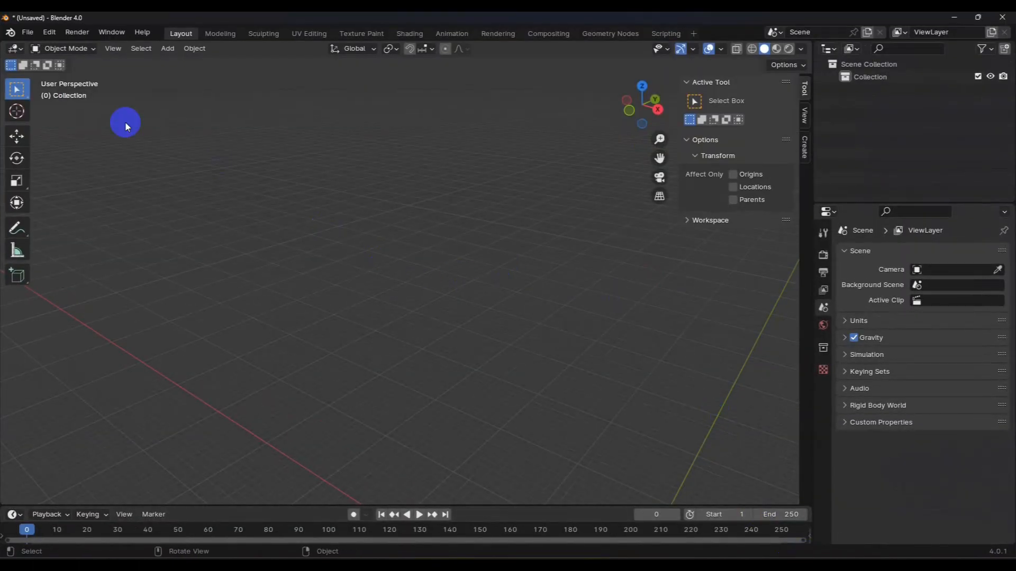
Switch to Blender and import step2.obj from the Godzilla folder as a Wavefront OBJ
left_click(33, 37)
mouse_move(80, 212)
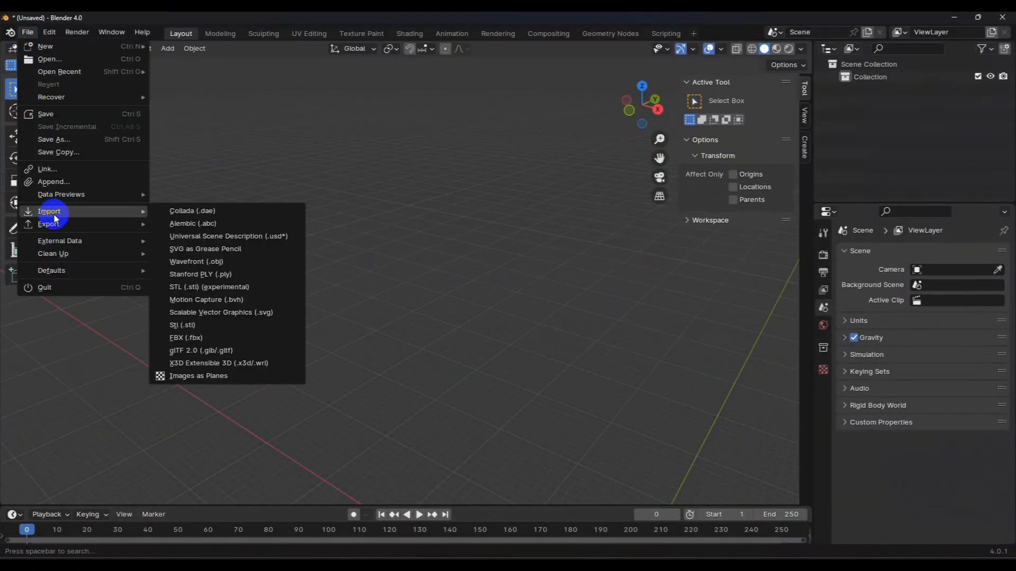
left_click(204, 262)
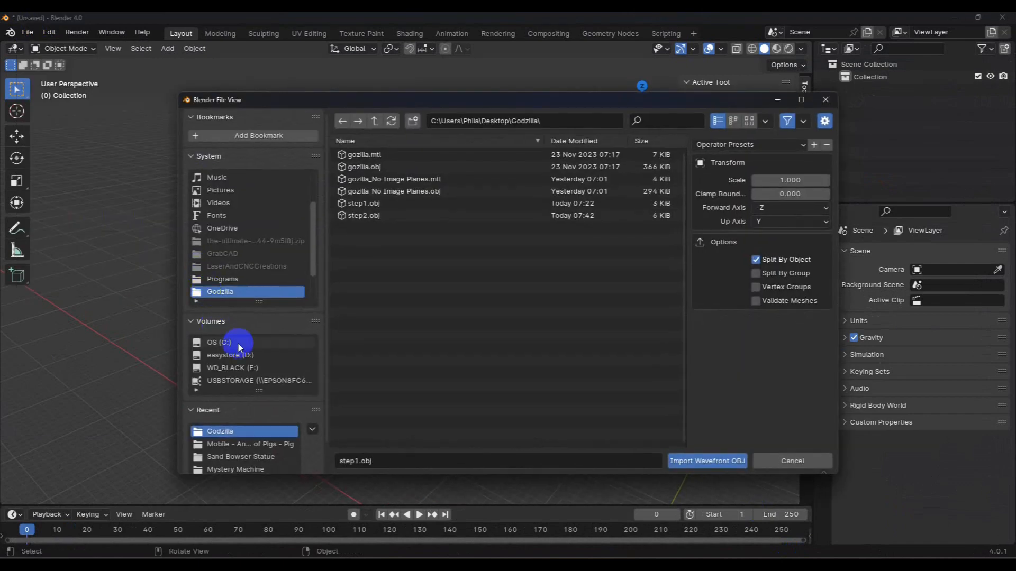
left_click(373, 218)
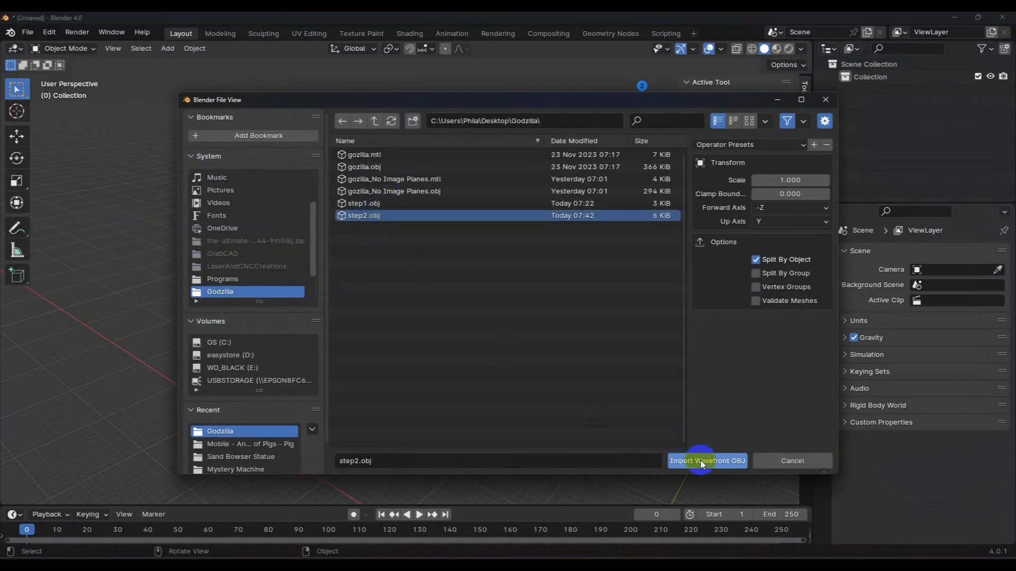
left_click(702, 461)
middle_click_drag(590, 374, 552, 316, "alt")
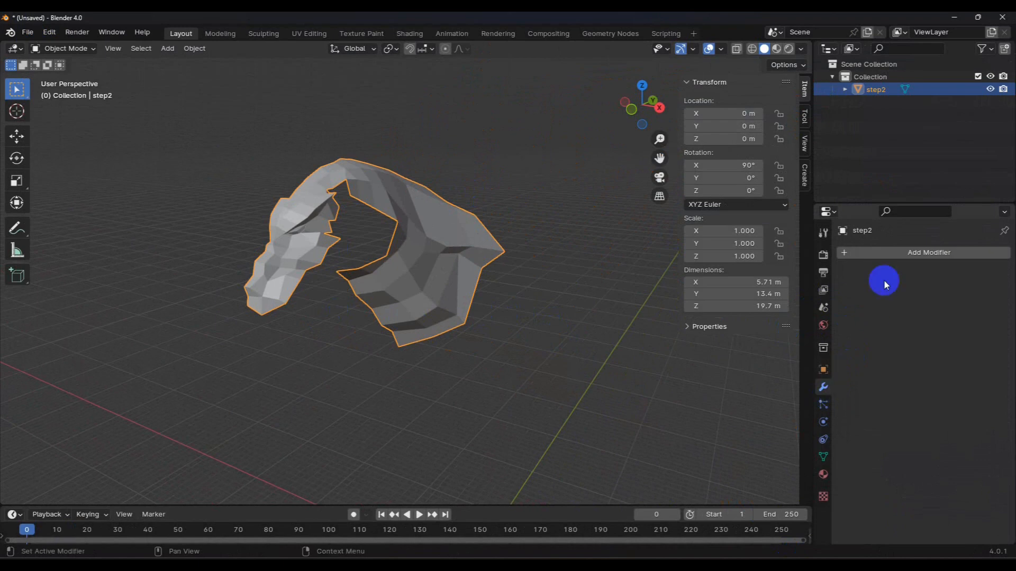
Add a Subdivision Surface modifier to the step2 mesh with a viewport level of 2
left_click(845, 252)
left_click(809, 255)
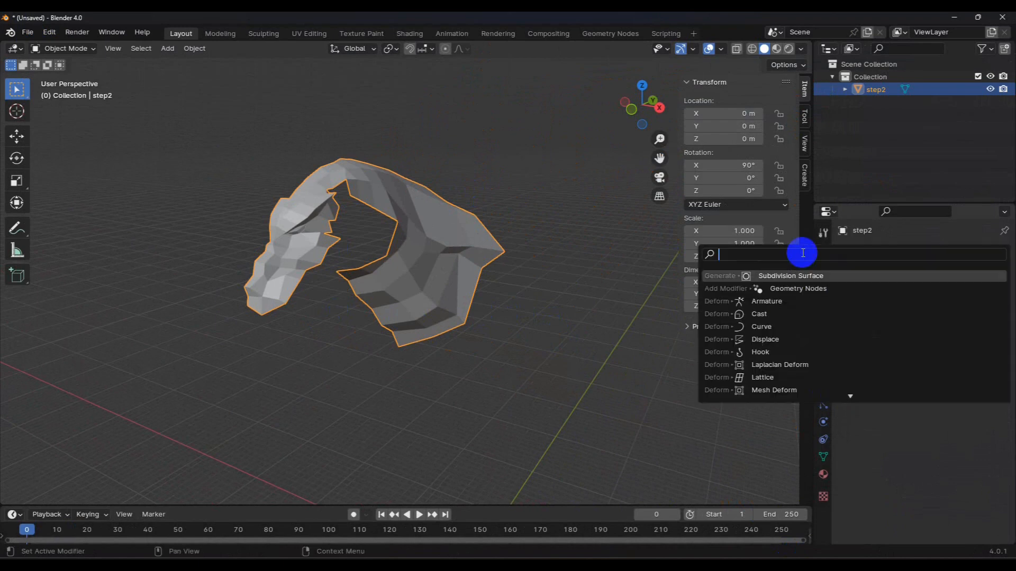
left_click(799, 276)
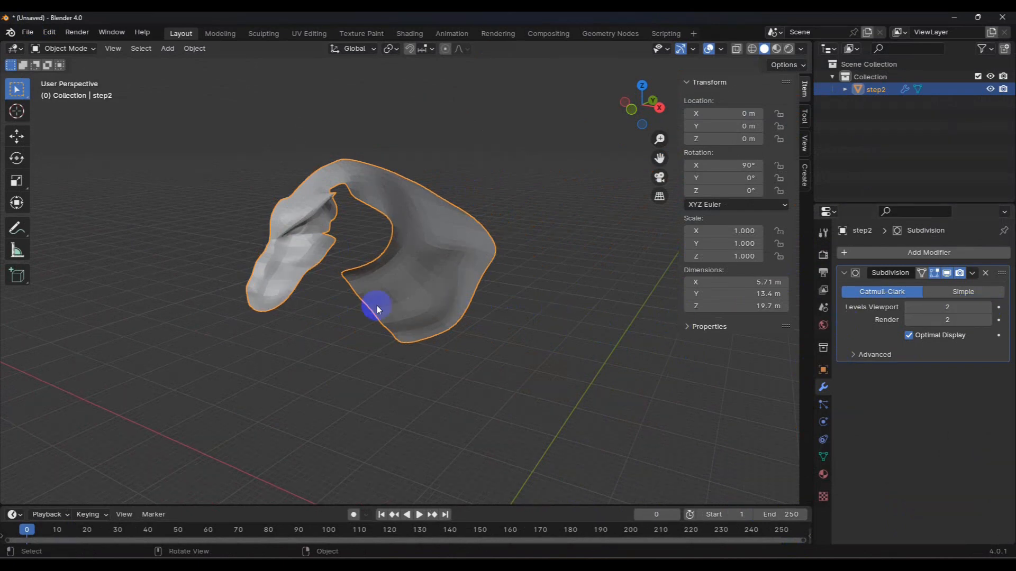
Examine the subdivided mesh up close from several angles, checking the smoothness and shading of the head and neck surface
middle_click_drag(315, 292, 436, 241)
scroll(326, 209, "up", 4)
scroll(335, 150, "up", 4)
scroll(339, 154, "up", 2)
scroll(436, 239, "up", 5)
mouse_move(485, 211)
middle_mouse_down()
mouse_move(495, 210)
mouse_move(471, 215)
mouse_move(490, 228)
mouse_move(433, 163)
mouse_move(396, 343)
middle_mouse_up()
mouse_move(385, 180)
middle_mouse_down("shift")
mouse_move(388, 391)
mouse_move(382, 227)
middle_mouse_up("shift")
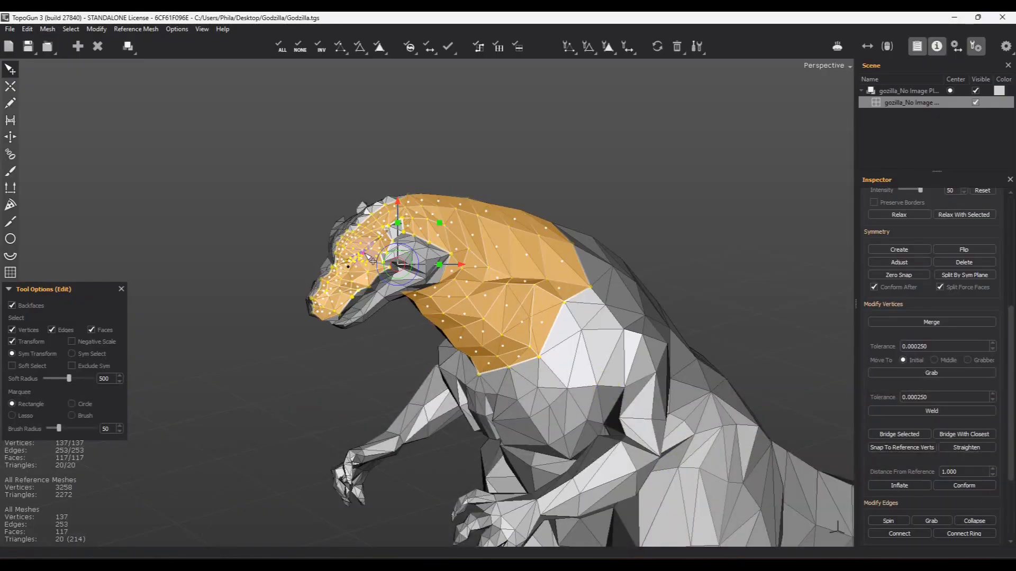
Switch to TopoGun, select a single face of the retopology mesh on the head behind the eye, and apply Reverse Normals
scroll(387, 217, "up", 3)
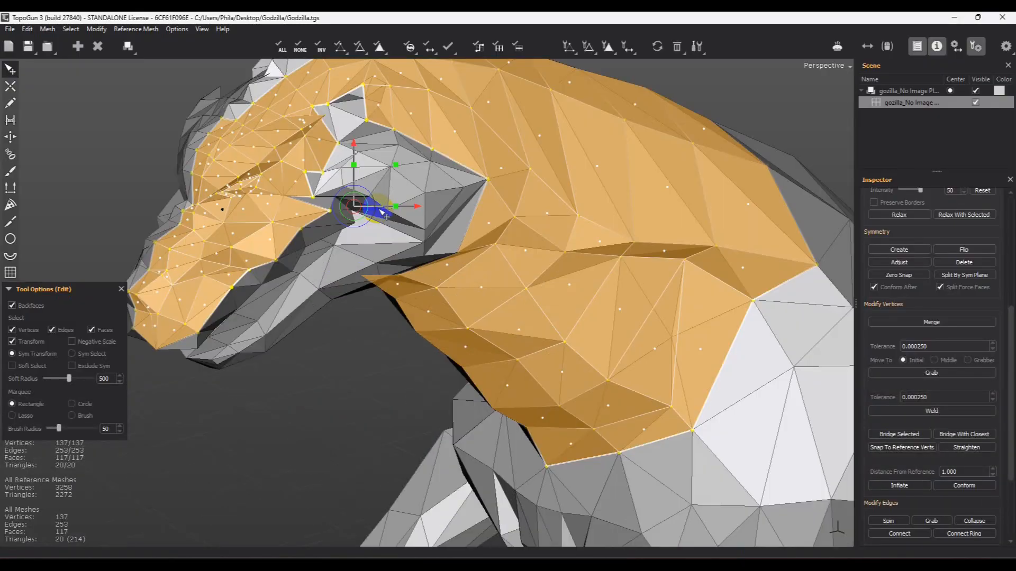
scroll(385, 218, "down", 2)
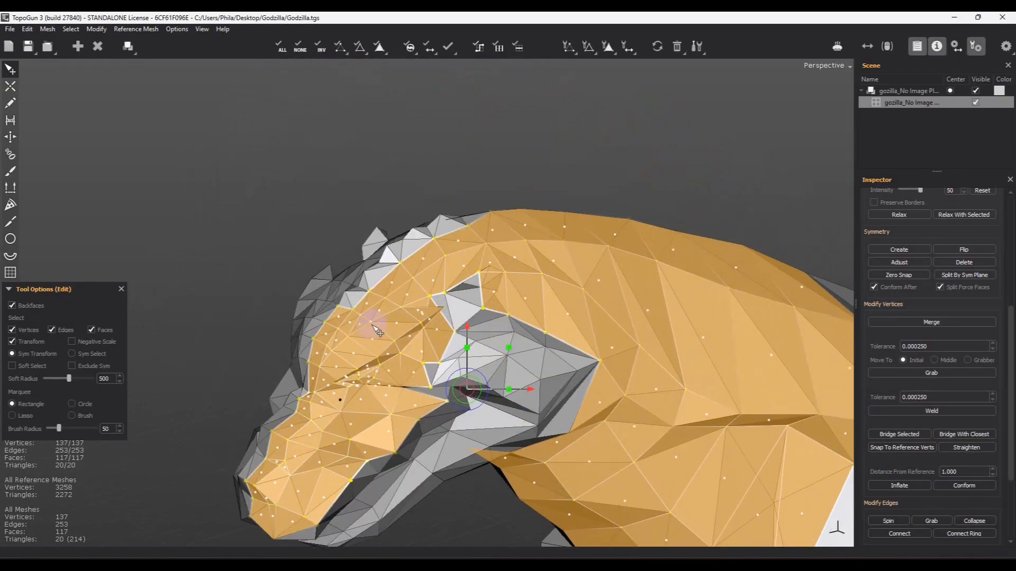
right_click_drag(479, 339, 608, 271)
scroll(607, 271, "up", 1)
double_click(602, 277)
middle_click_drag(601, 279, 481, 291)
left_click(477, 264)
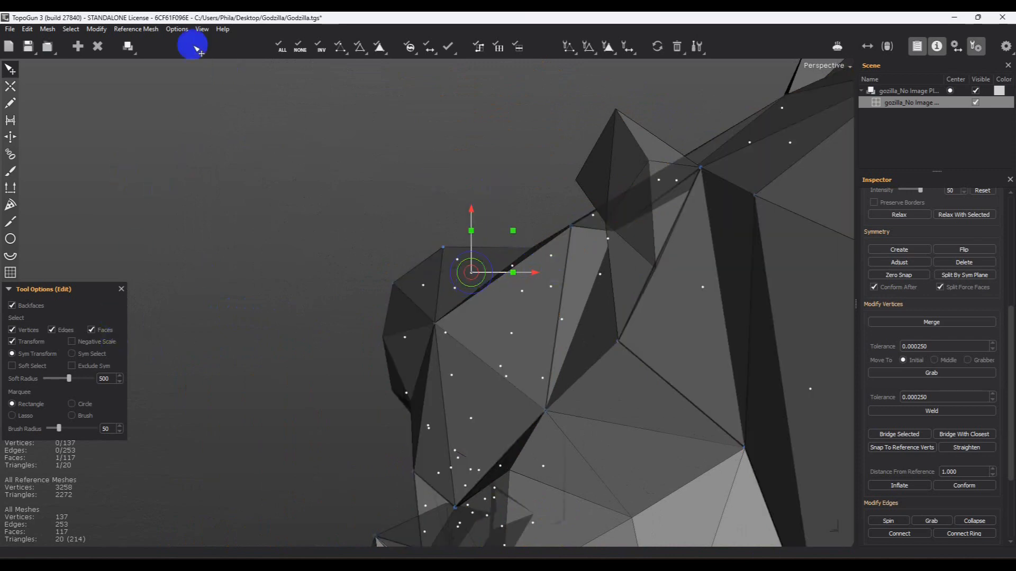
left_click(99, 31)
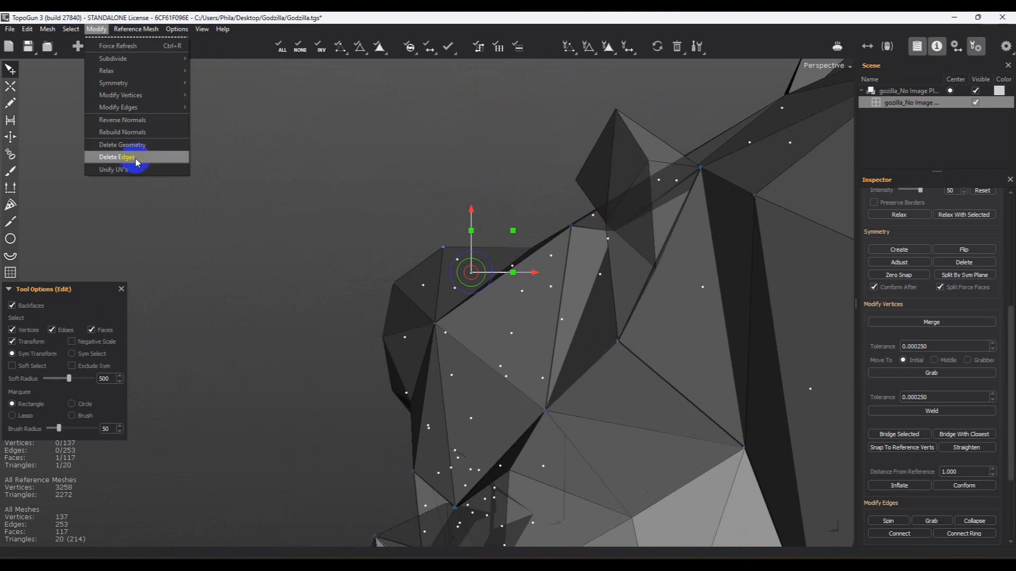
left_click(130, 122)
right_click_drag(367, 252, 482, 307)
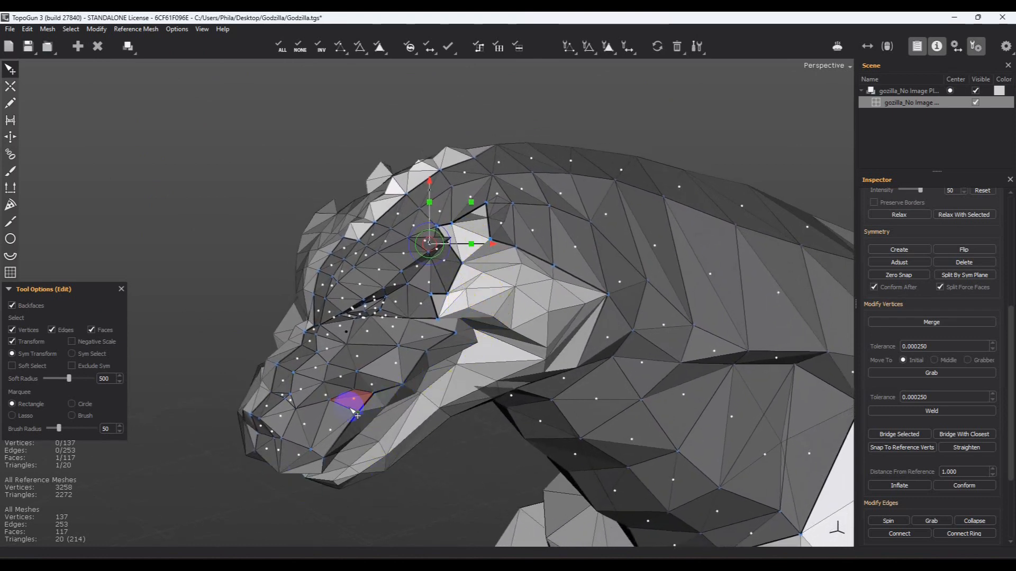